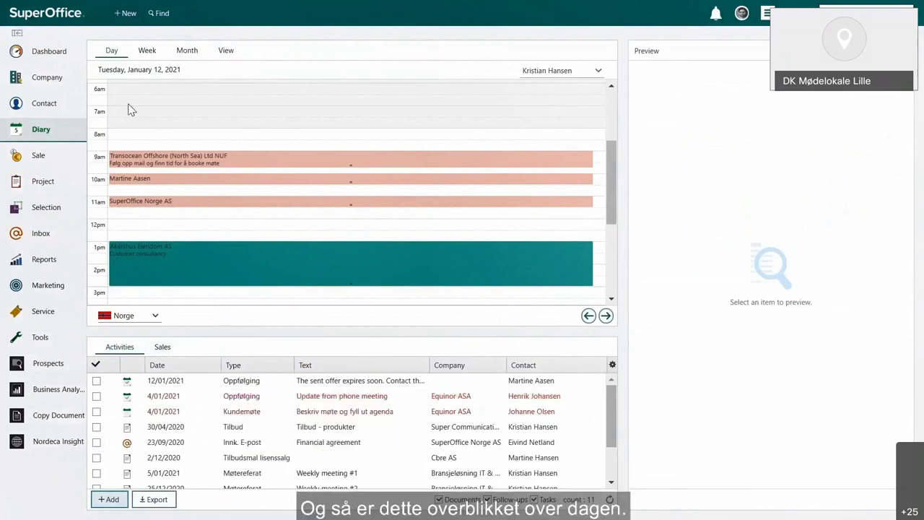
- Look through the diary's week, month and group views and return to the day view
left_click(144, 51)
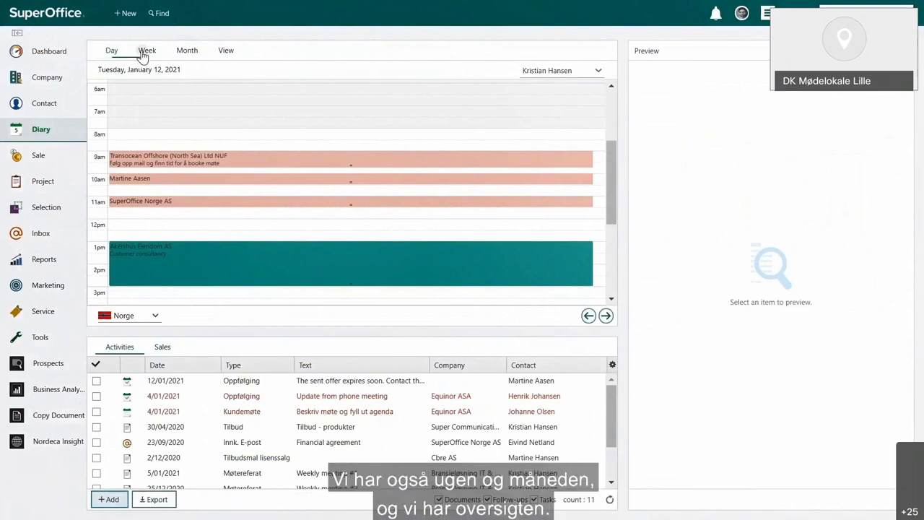
left_click(186, 52)
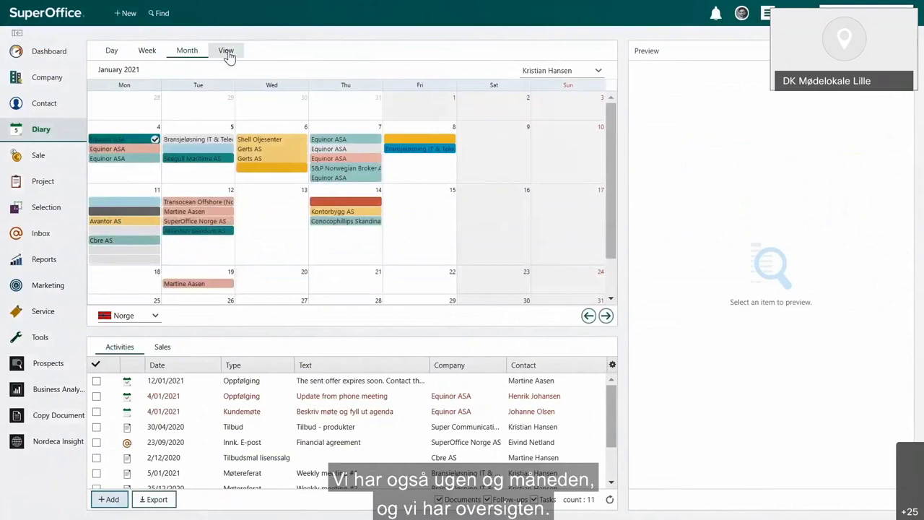
left_click(226, 52)
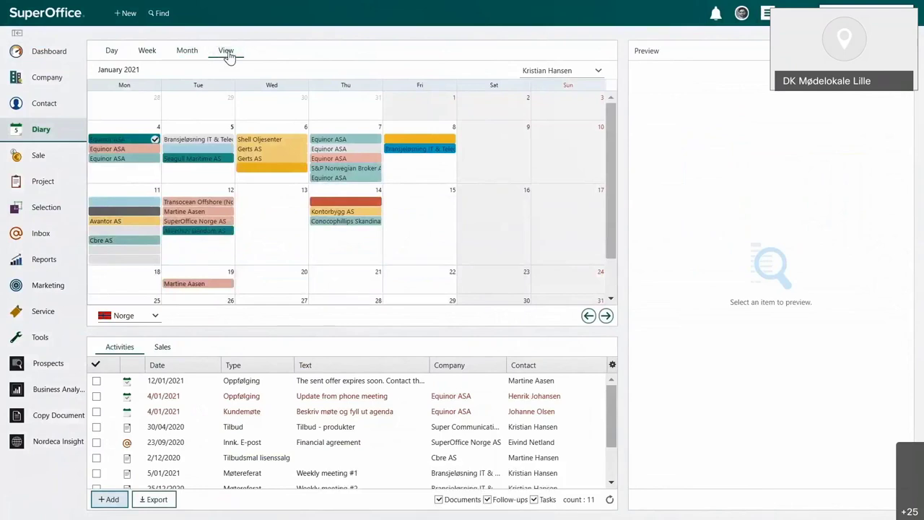
left_click(111, 52)
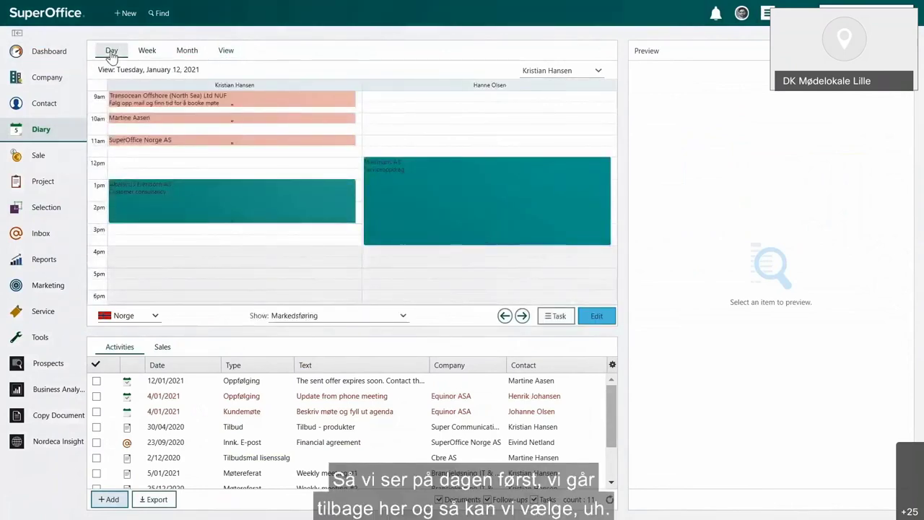
left_click(112, 55)
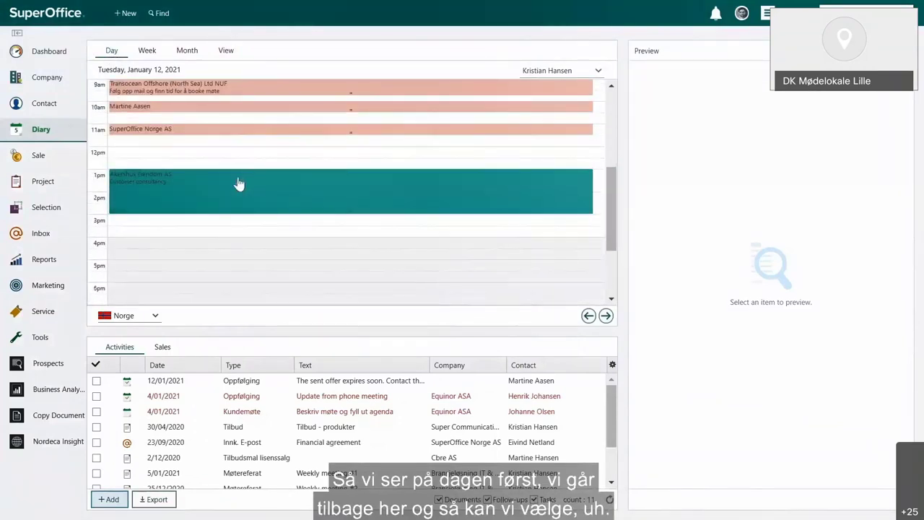
- Preview the 11 AM SuperOffice Norge AS appointment and show the diary by week
left_click(174, 132)
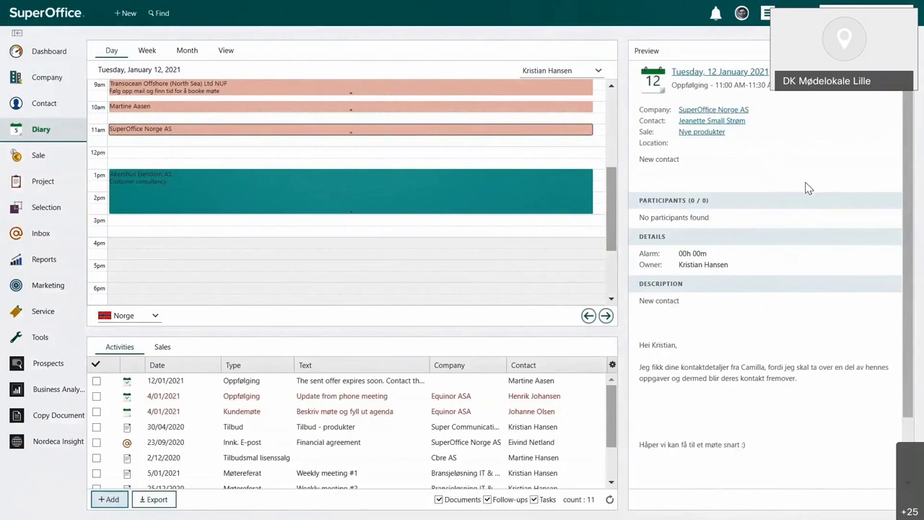
left_click(141, 52)
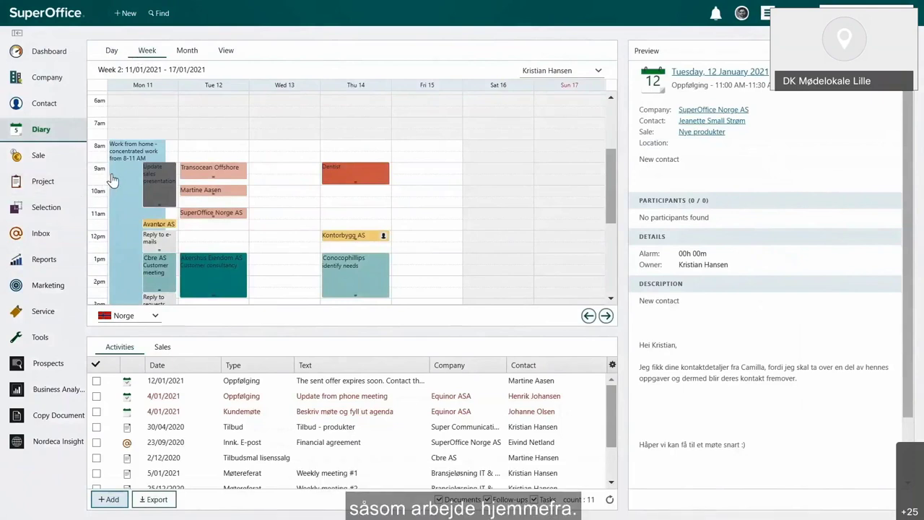
mouse_move(112, 180)
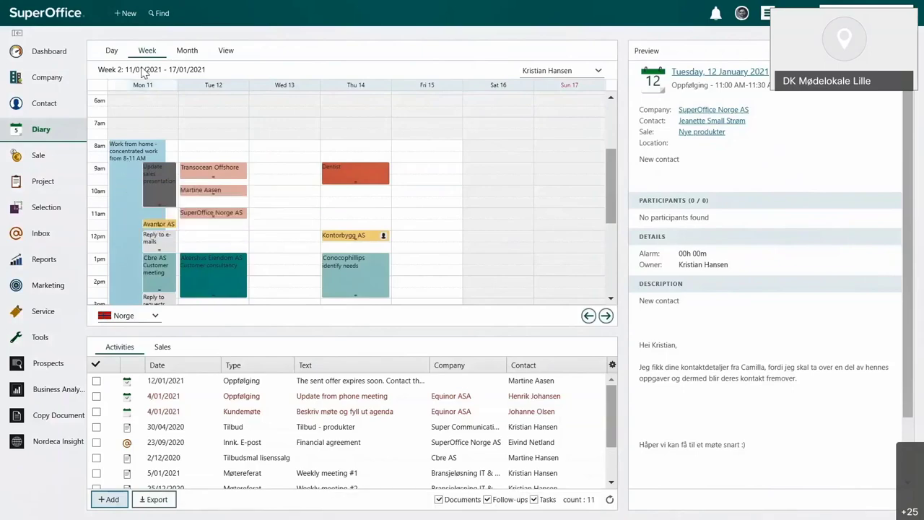
left_click(131, 11)
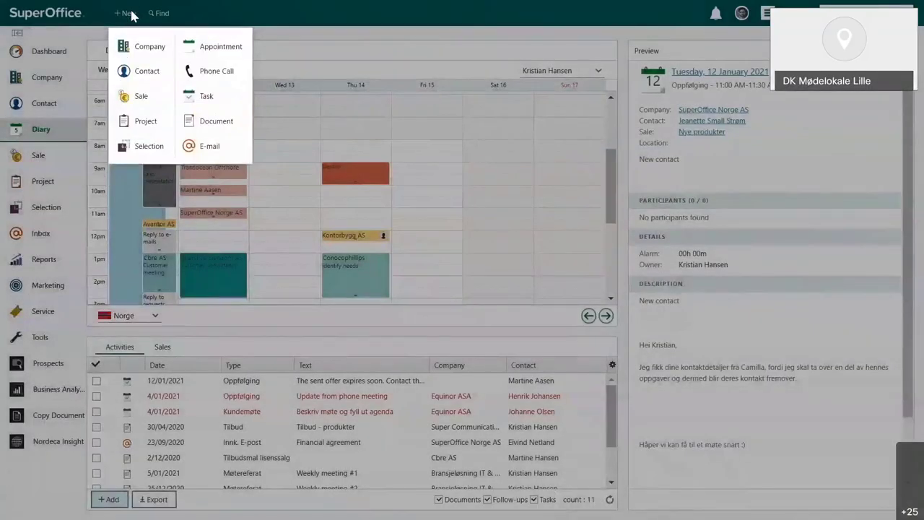
left_click(213, 46)
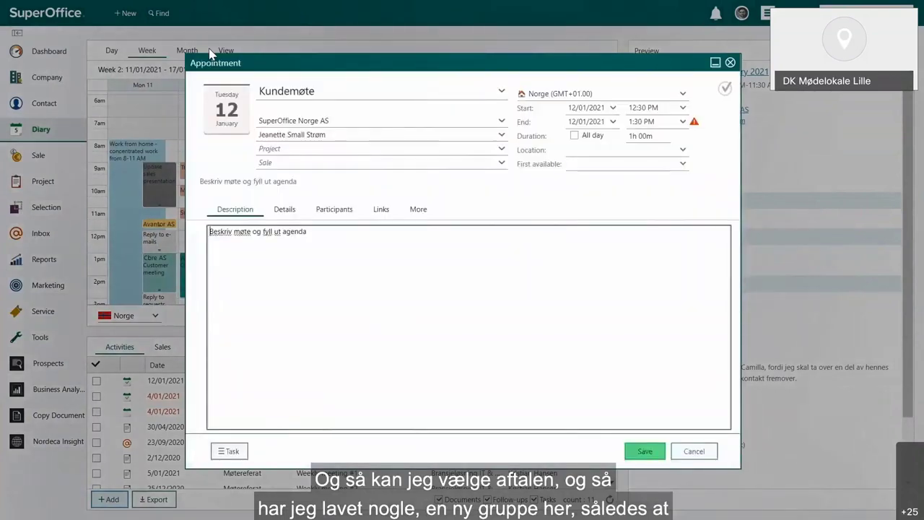
left_click(258, 89)
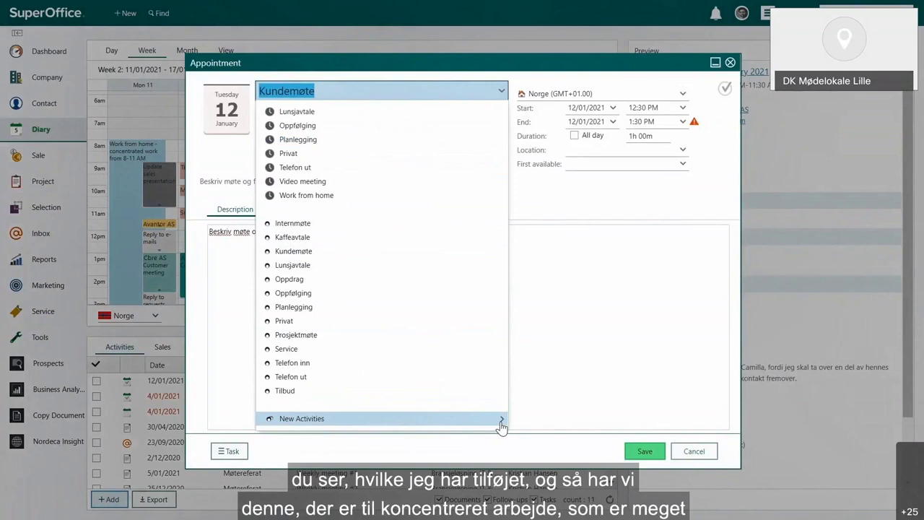
mouse_move(501, 425)
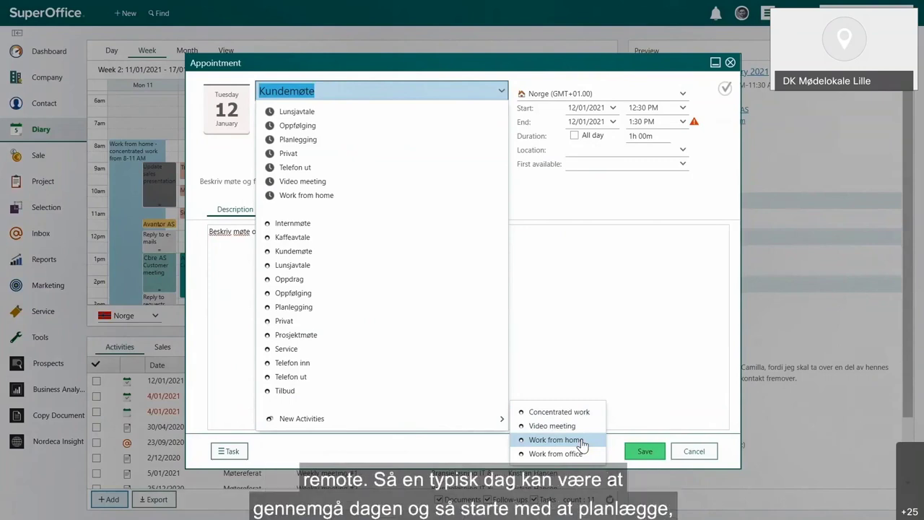
left_click(582, 445)
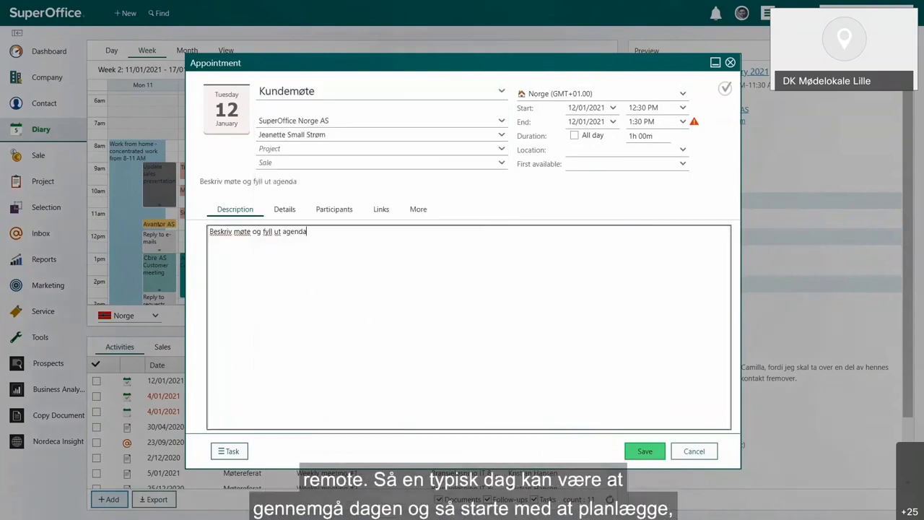
left_click(694, 450)
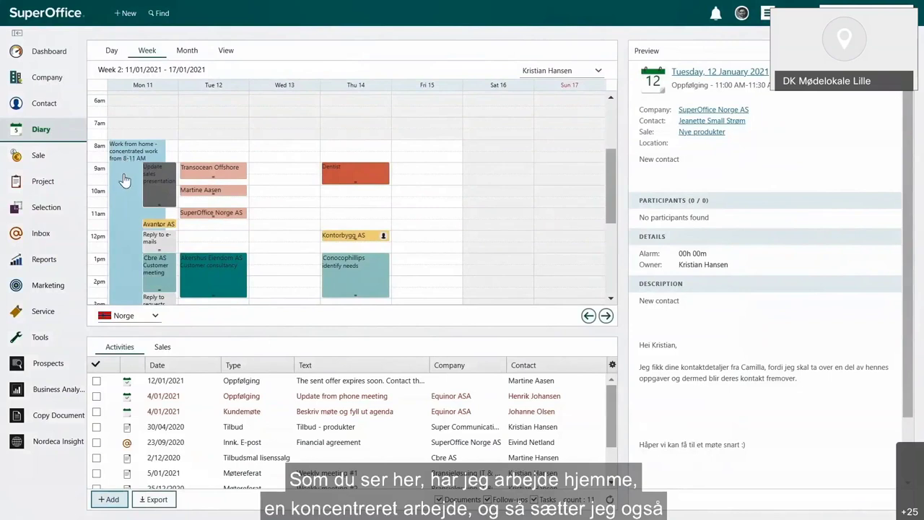
- Create an appointment starting at 8:00 AM on Wednesday 13 January and set its type to Work from office
mouse_move(125, 180)
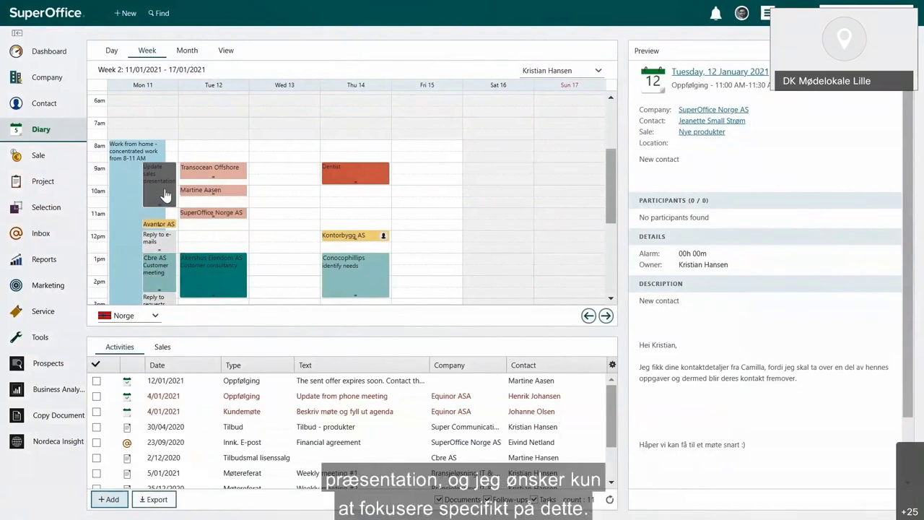
mouse_move(165, 195)
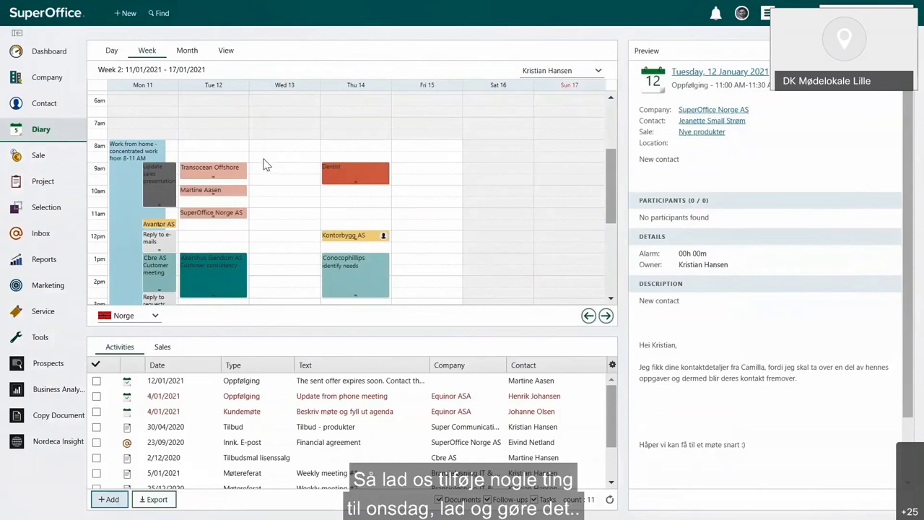
left_click_drag(276, 148, 279, 172)
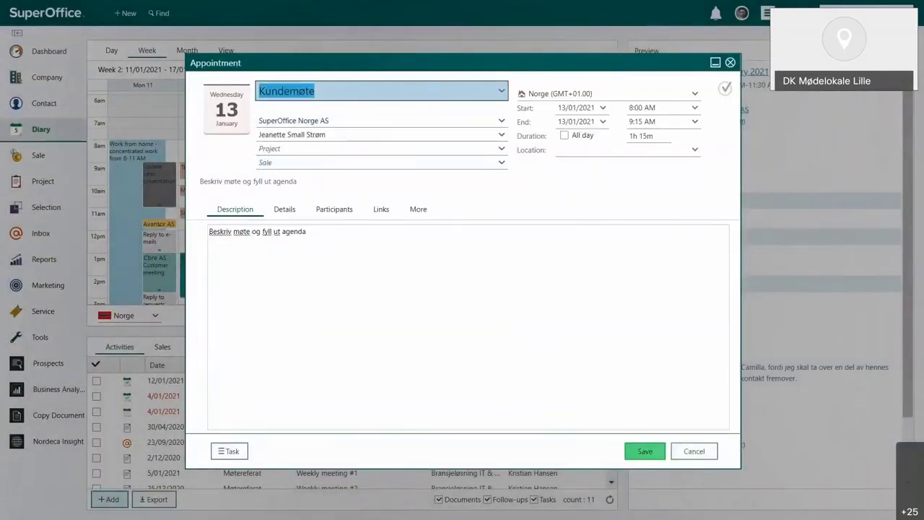
left_click(381, 90)
mouse_move(408, 421)
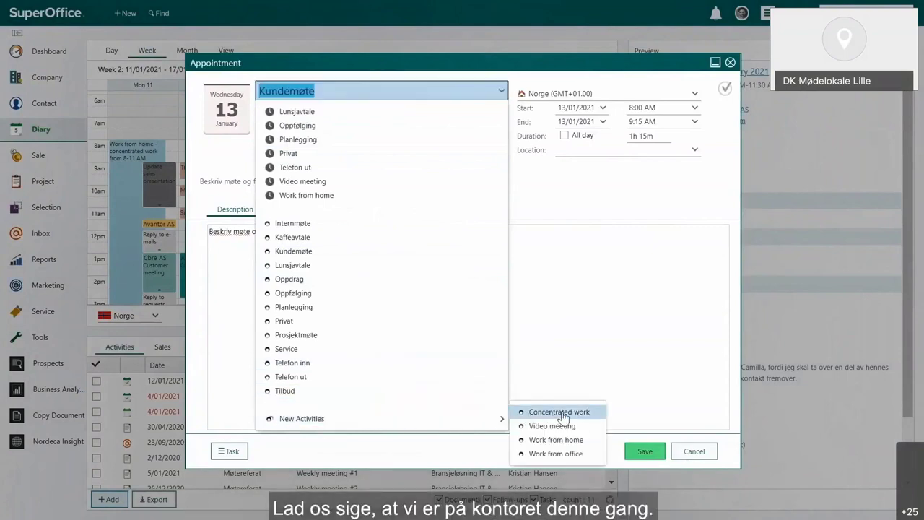
left_click(555, 453)
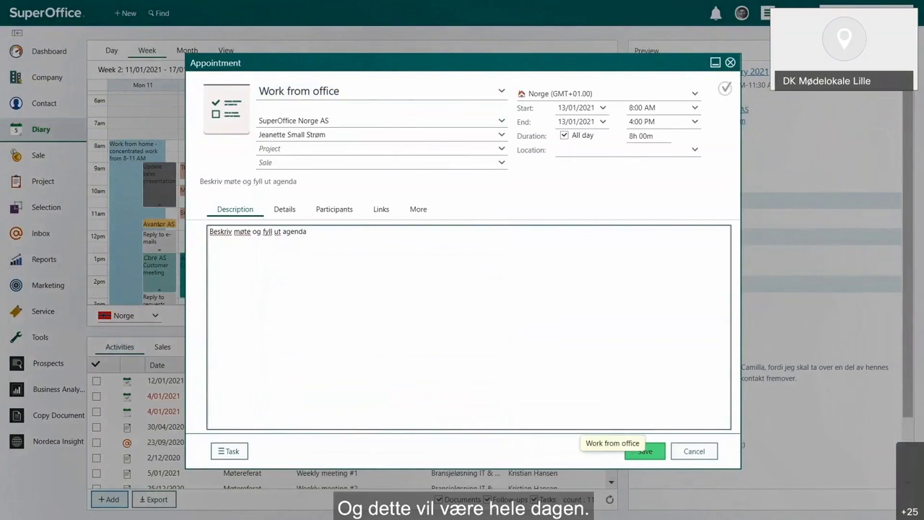
- Replace the appointment's default description with "Work from office" and save it
left_click_drag(309, 231, 192, 235)
key("BackSpace")
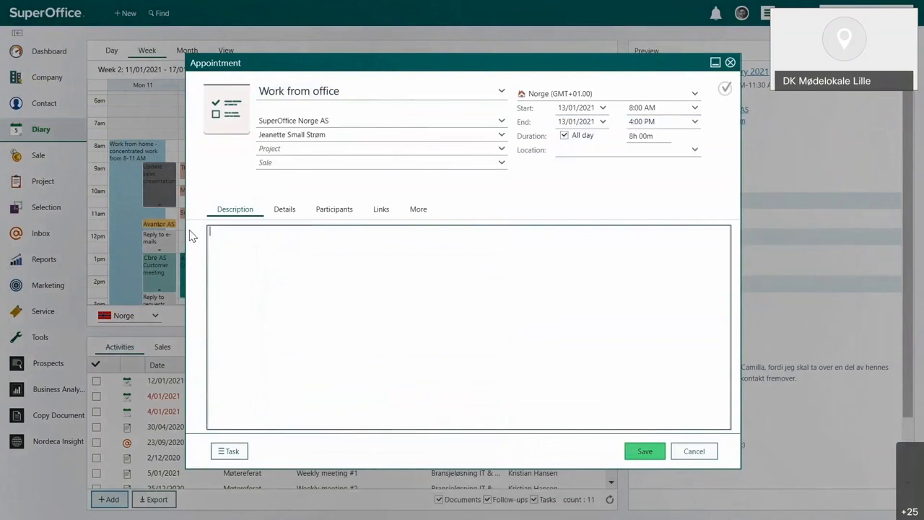
type("Work from office")
left_click(657, 458)
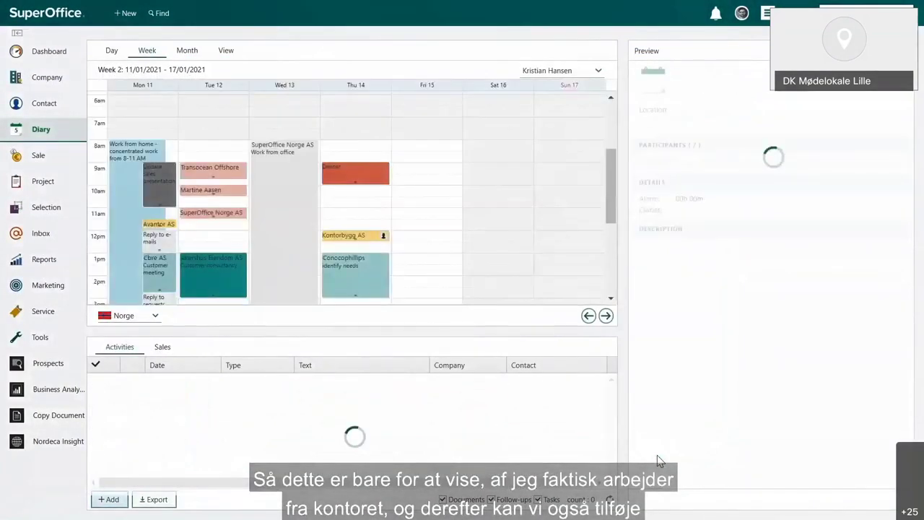
- Create another appointment on Wednesday 13 January of type Concentrated work, with the description "Calling day"
right_click(296, 225)
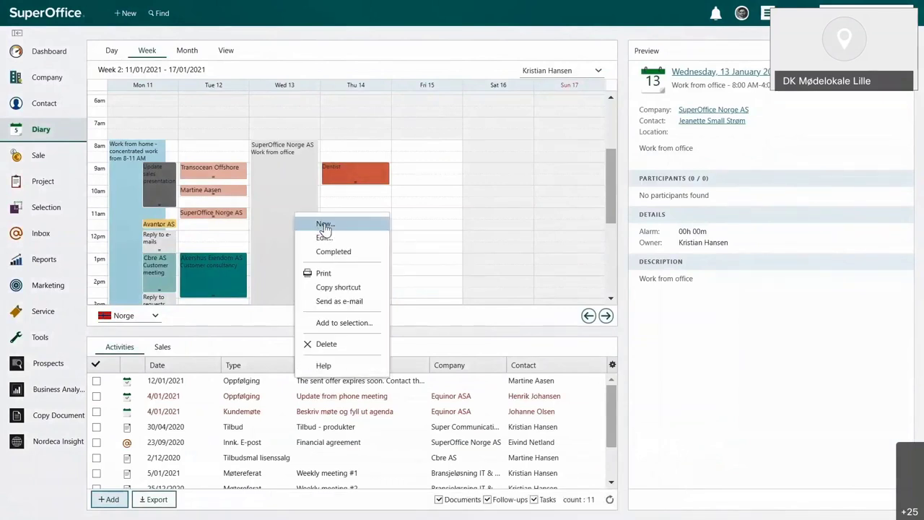
left_click(325, 226)
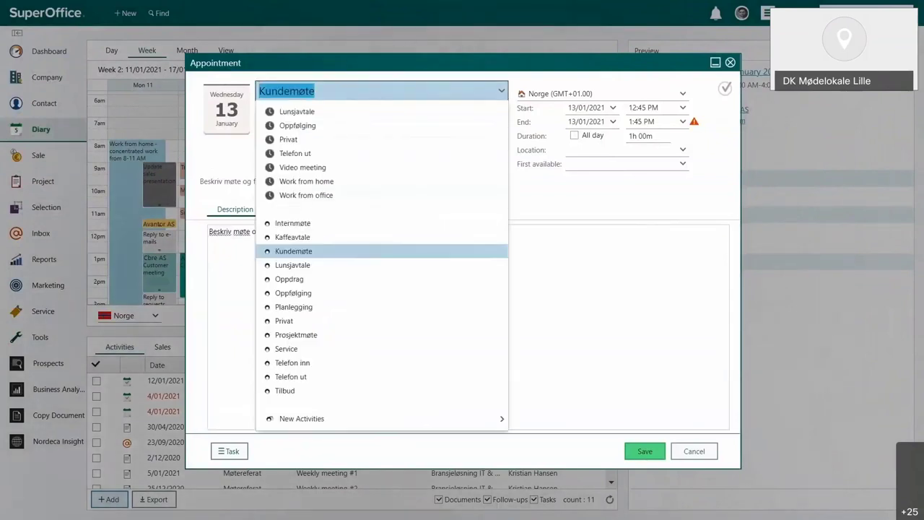
mouse_move(443, 421)
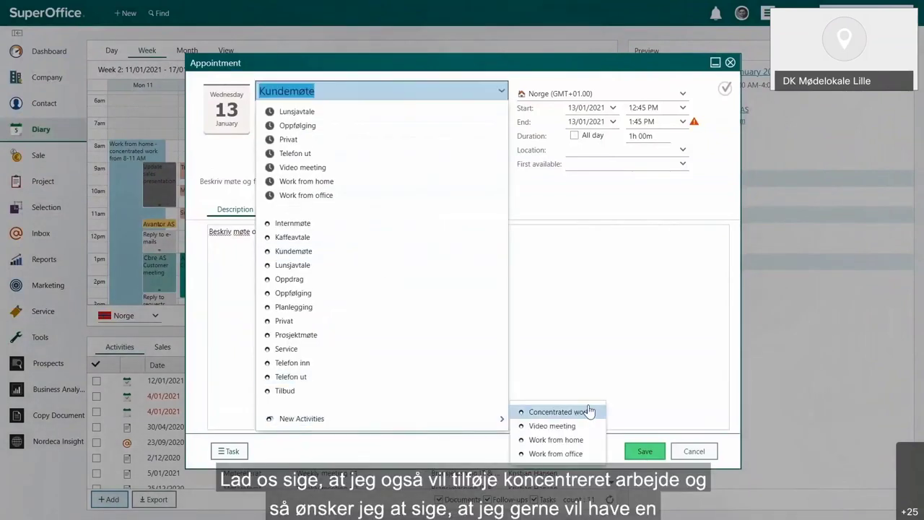
left_click(590, 470)
left_click_drag(307, 231, 173, 225)
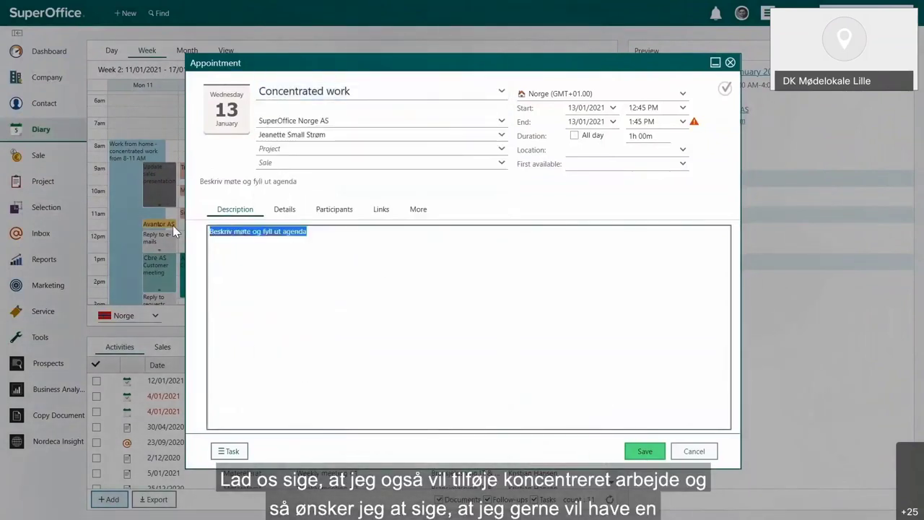
type("Calling day")
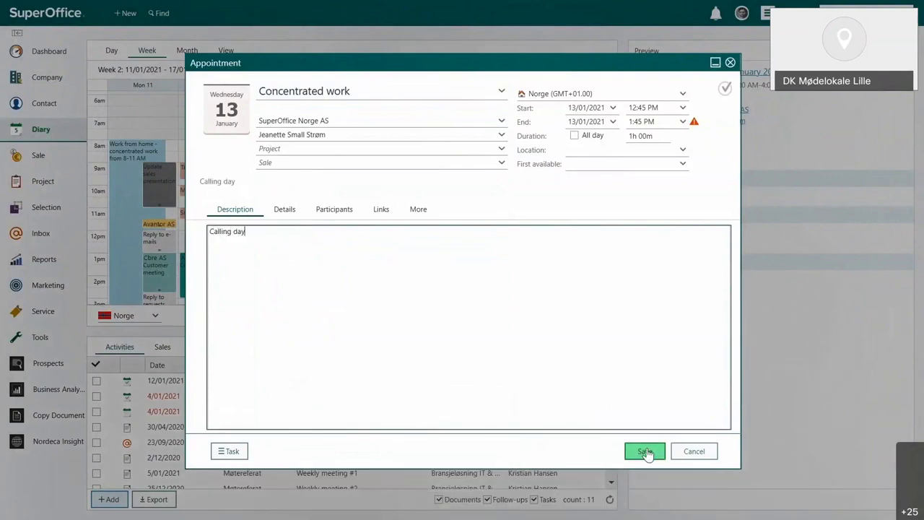
- Set the Calling day appointment to run from 9:00 AM to 11 AM and save it
left_click(683, 110)
type("9")
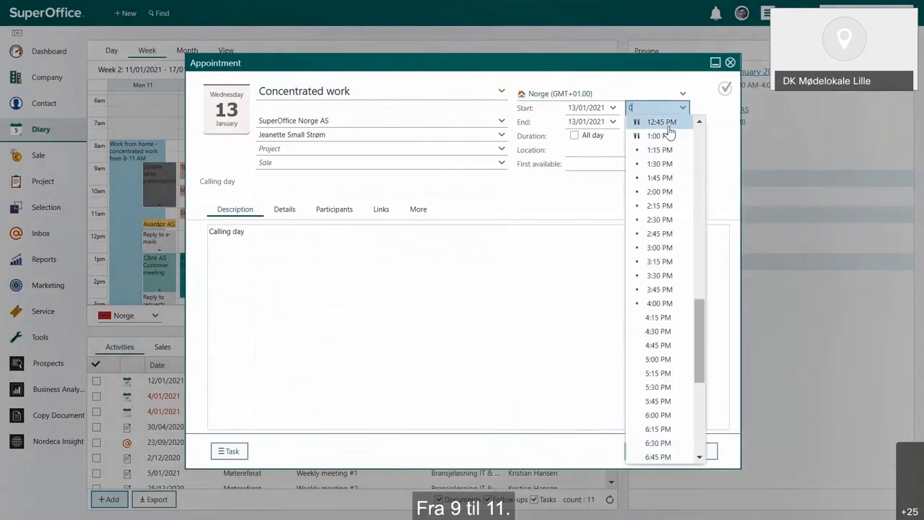
key("Tab")
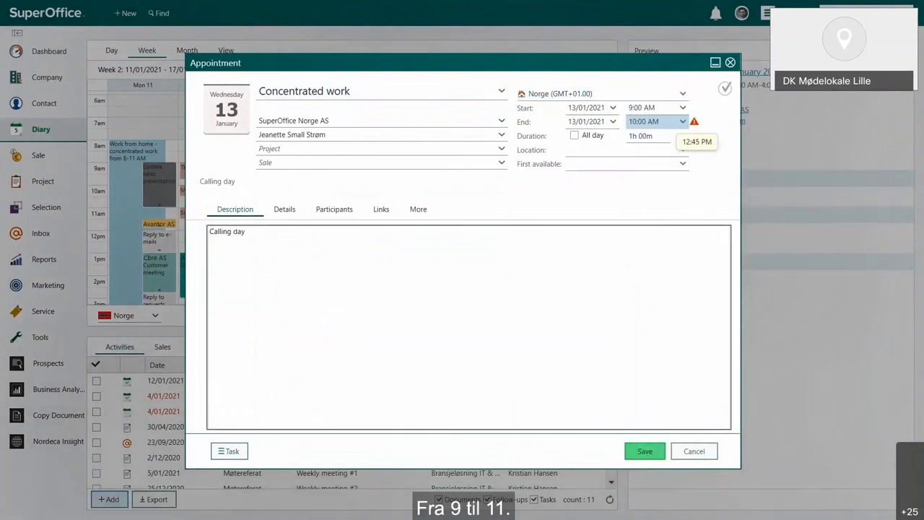
type("11")
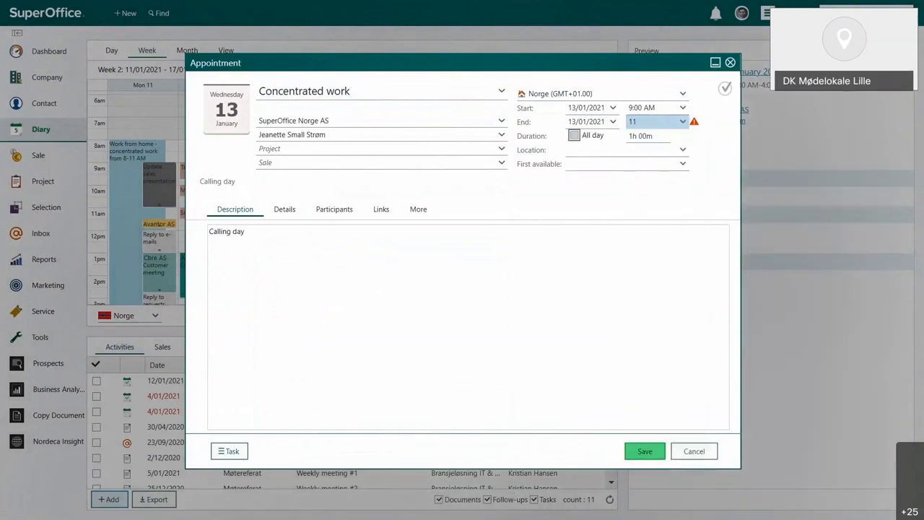
key("Tab")
left_click(641, 452)
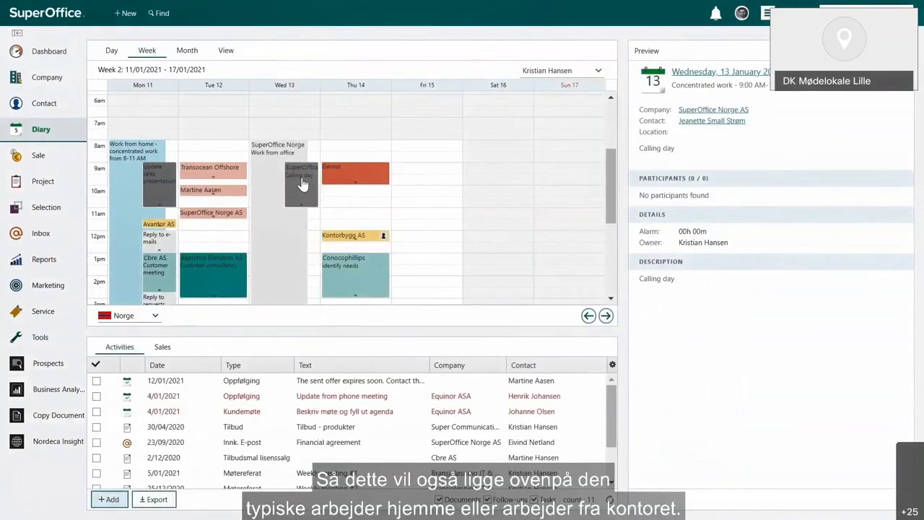
mouse_move(303, 185)
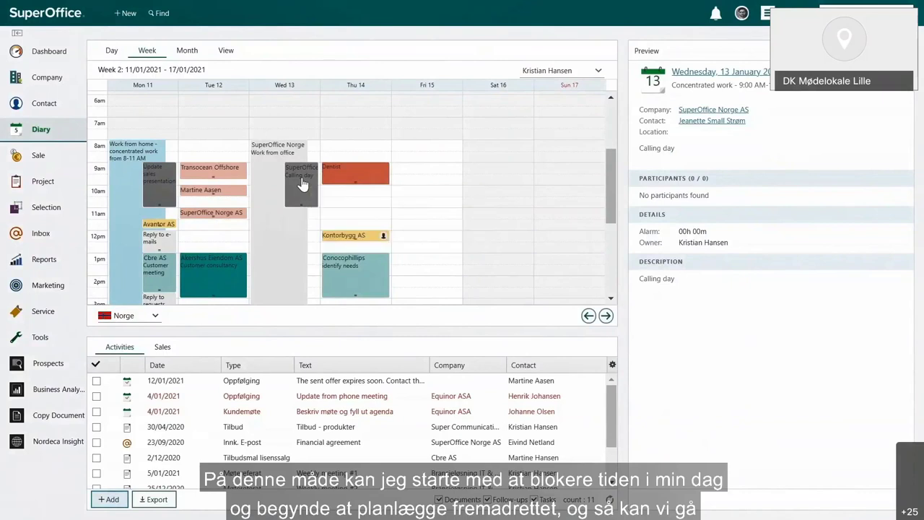
- View the group diary for Wednesday 13 January and show the Tjenester user group's schedule
left_click(224, 52)
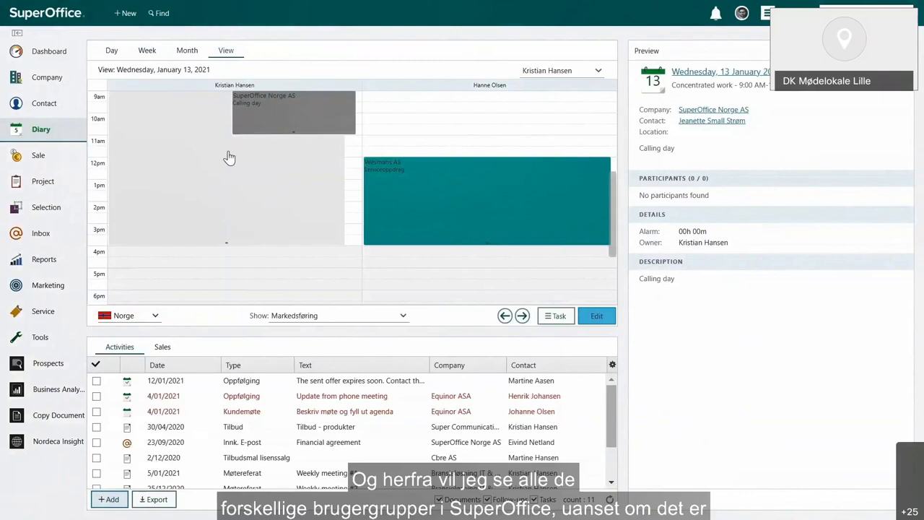
left_click(402, 318)
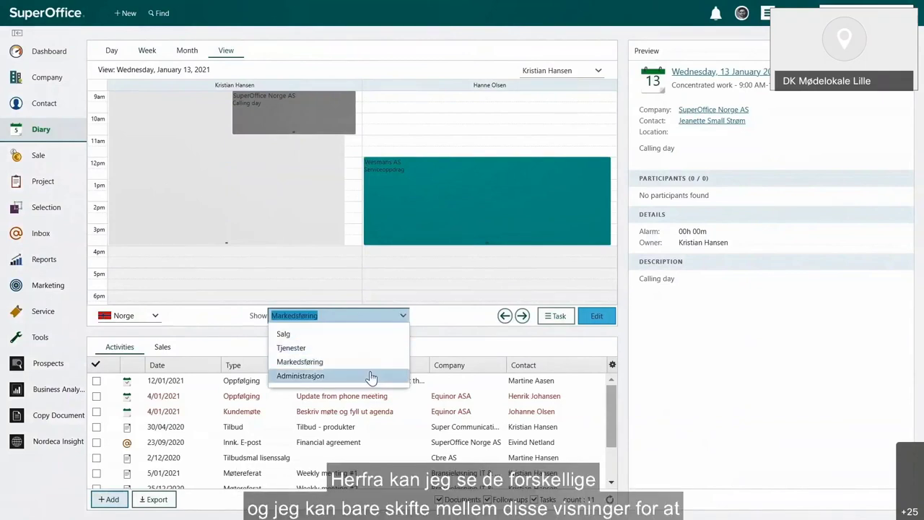
left_click(371, 348)
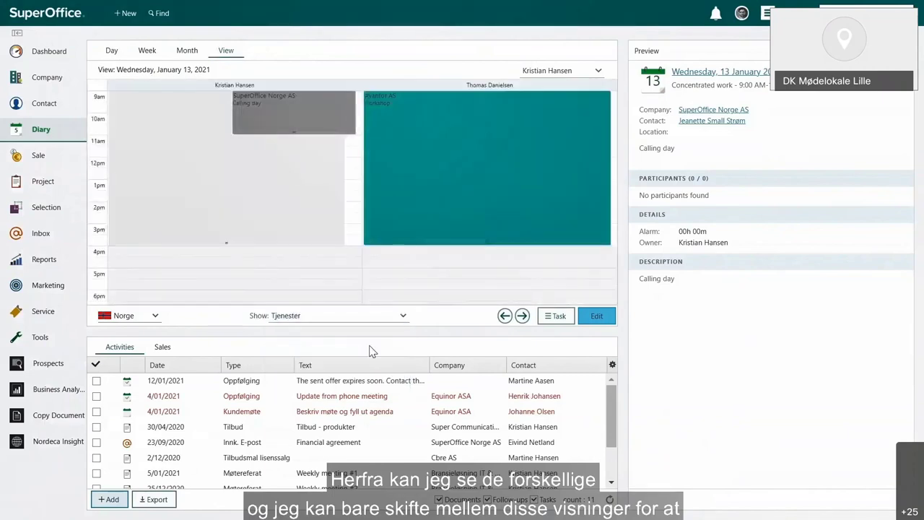
scroll(394, 198, "up", 3)
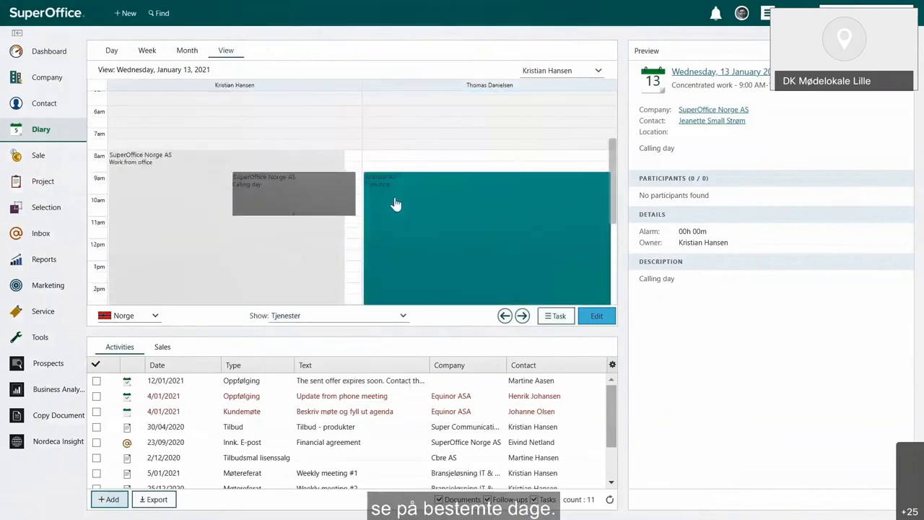
- Show Tuesday 12 January in the group diary and switch to the diary of the first colleague listed after the owner
left_click(505, 316)
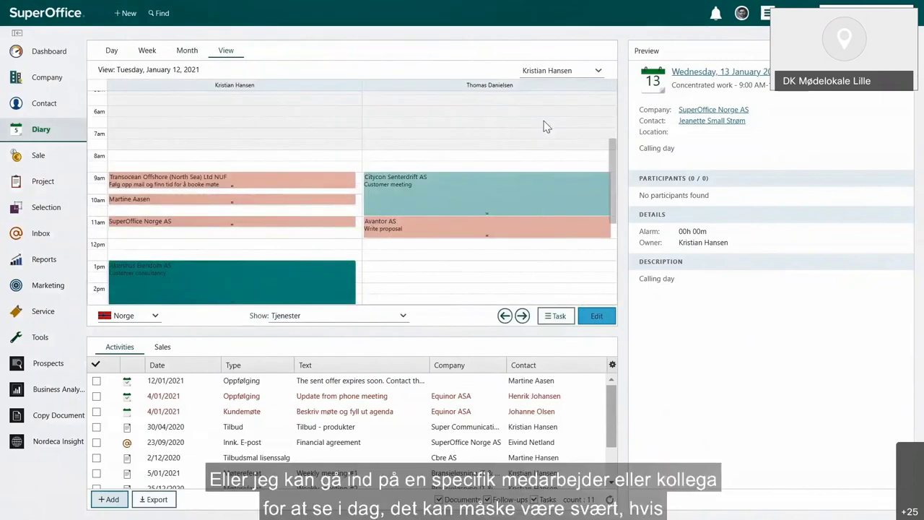
left_click(556, 70)
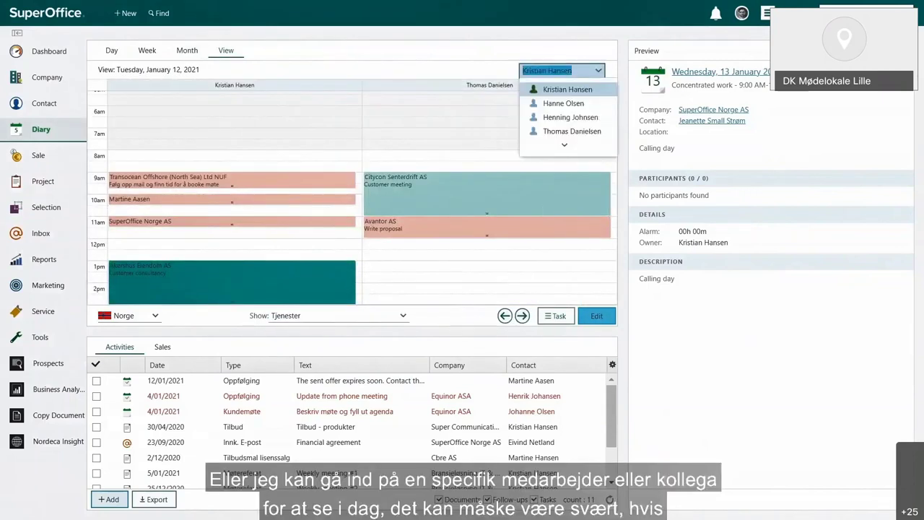
left_click(564, 103)
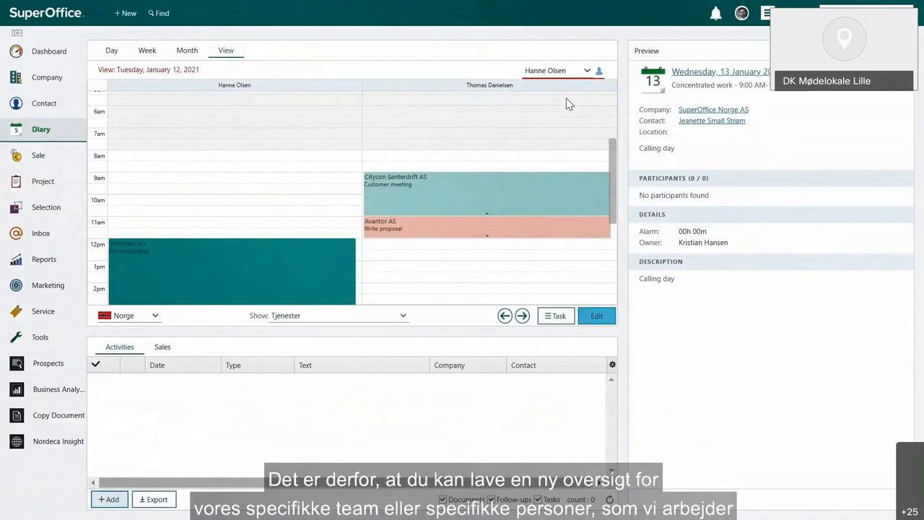
- Create a new group view named "Customer Experience"
left_click(561, 316)
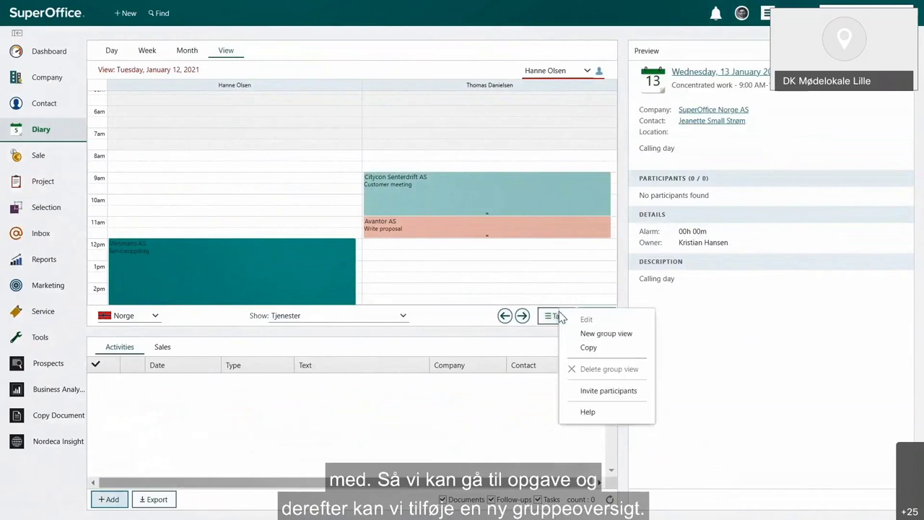
left_click(623, 337)
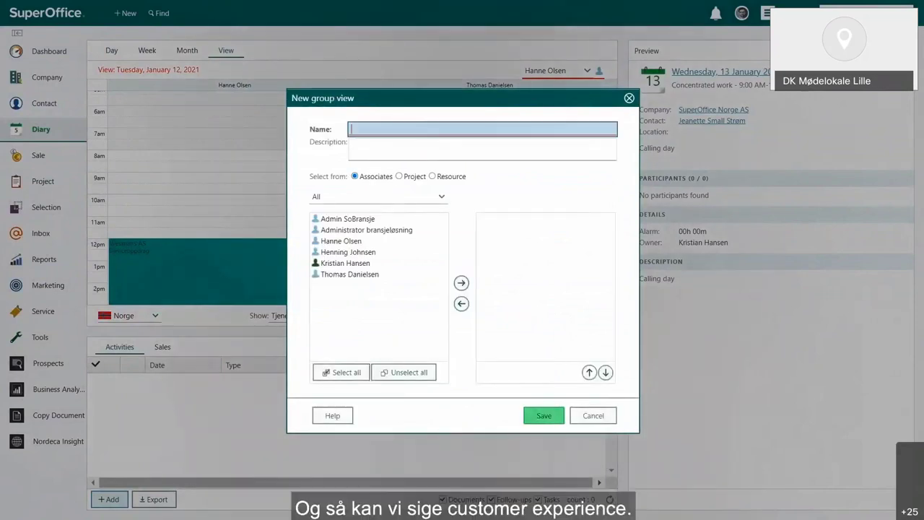
type("Customer ")
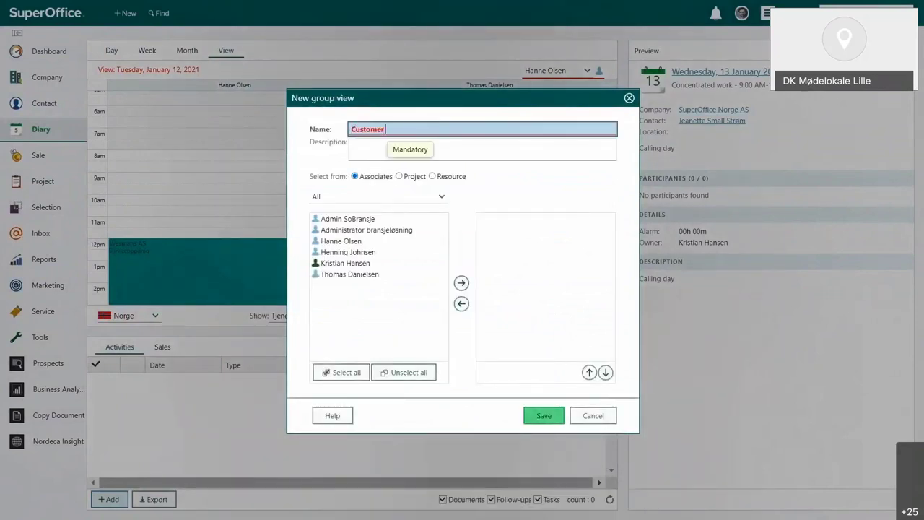
type("Experience")
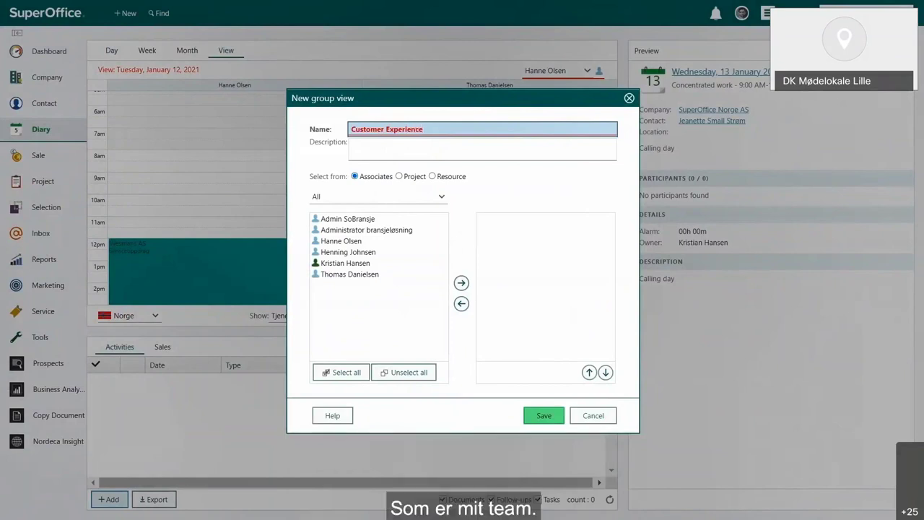
left_click(343, 156)
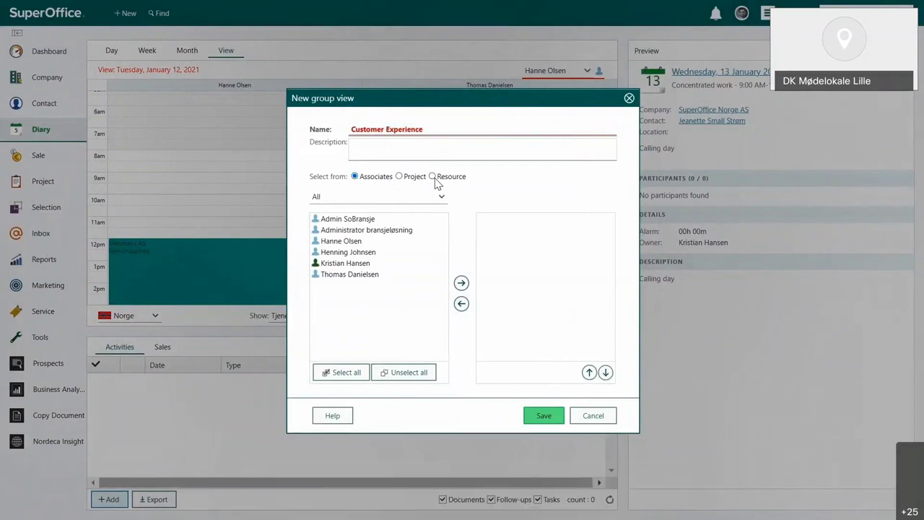
- Add all associates except the two administrator accounts to the Customer Experience group view and save it
double_click(343, 241)
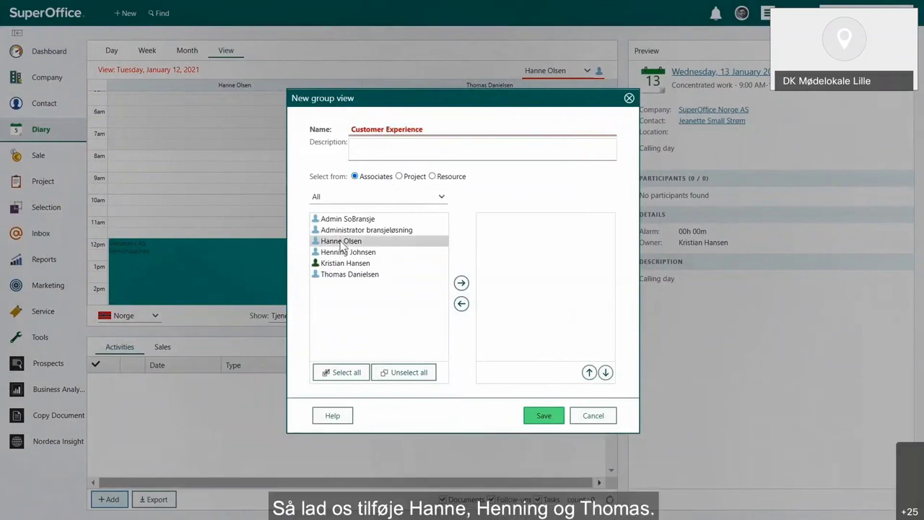
left_click(340, 252)
left_click_drag(340, 259, 491, 293)
left_click_drag(366, 275, 534, 297)
double_click(347, 263)
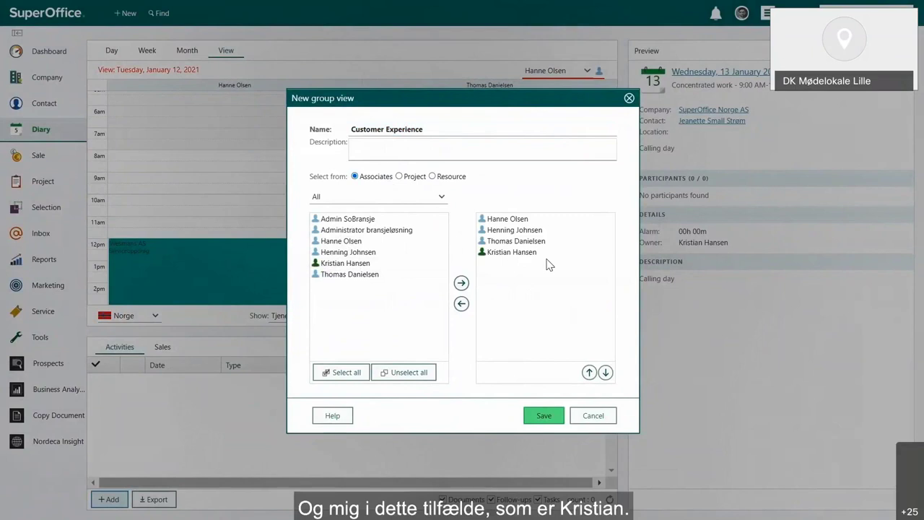
left_click(543, 422)
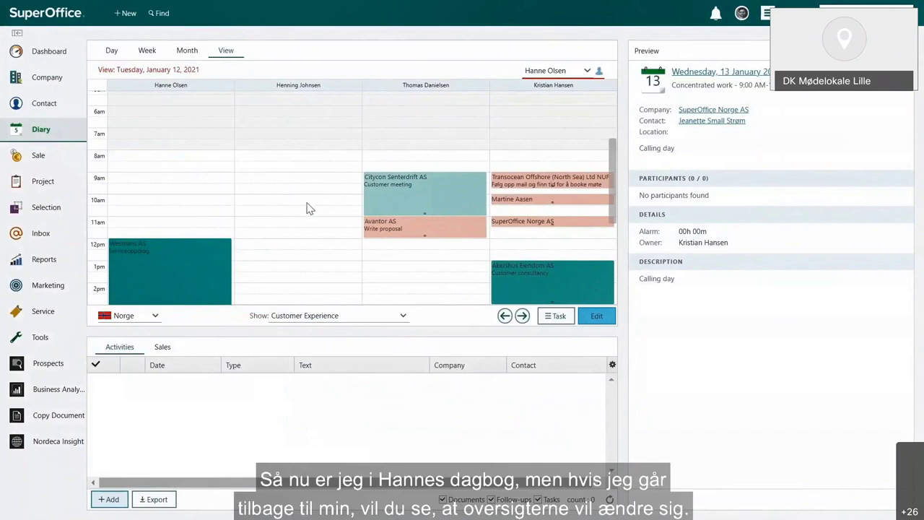
- Switch back to the own diary and look over the Customer Experience team's schedules for Tuesday 12 January
left_click(589, 78)
left_click(589, 89)
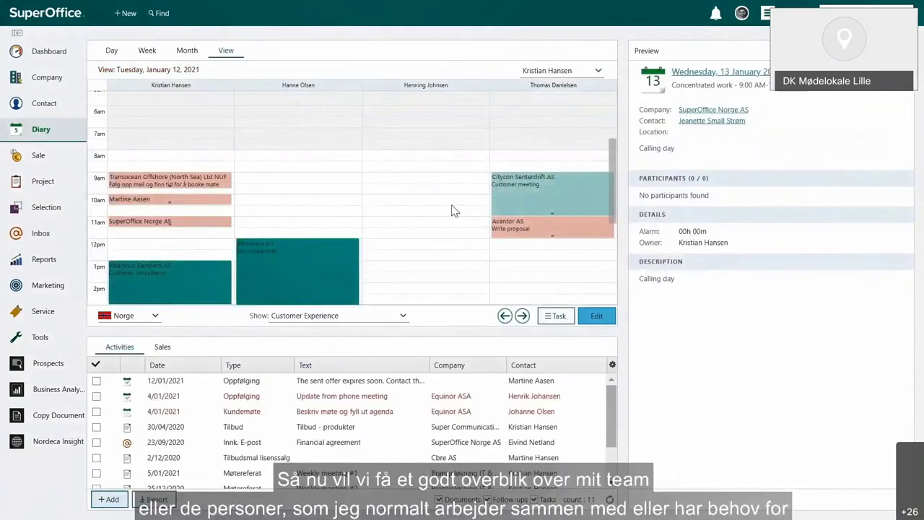
scroll(454, 211, "down", 3)
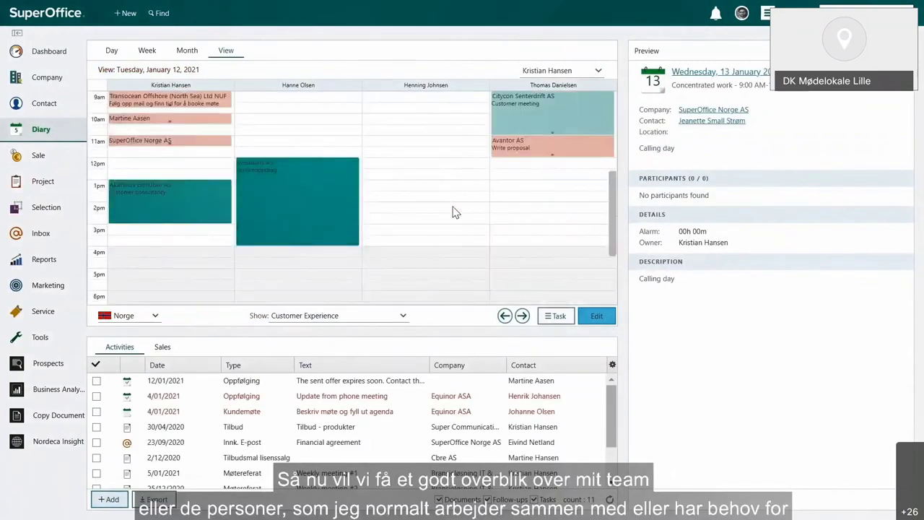
scroll(455, 211, "up", 3)
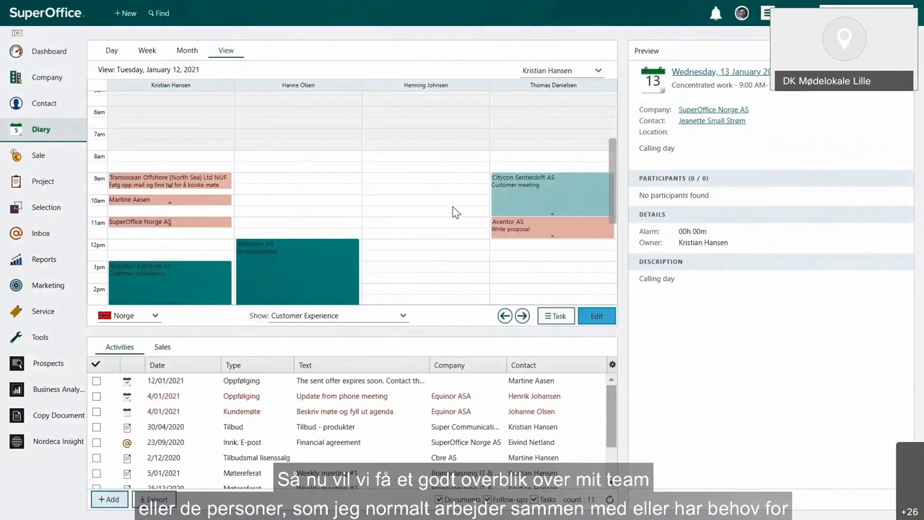
left_click(455, 210)
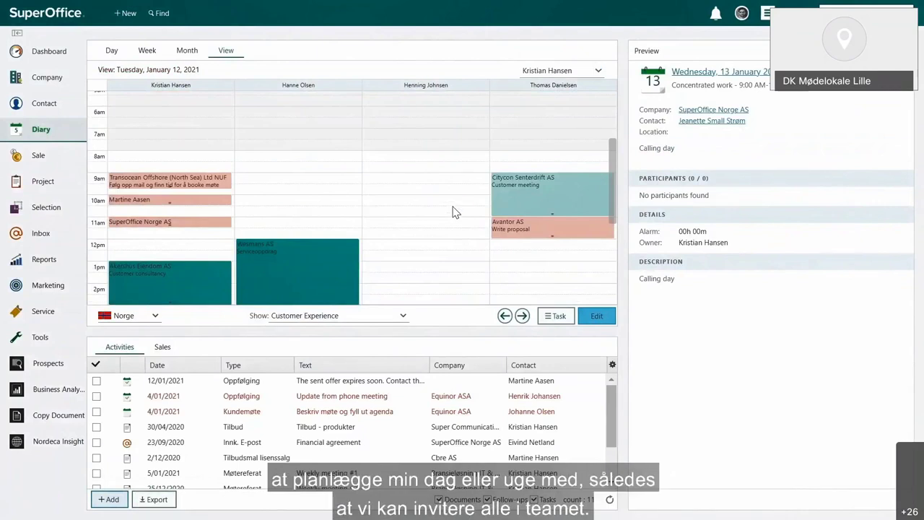
- Invite the group view's members to a new appointment on Tuesday 12 January and set its type to Video meeting
left_click(557, 318)
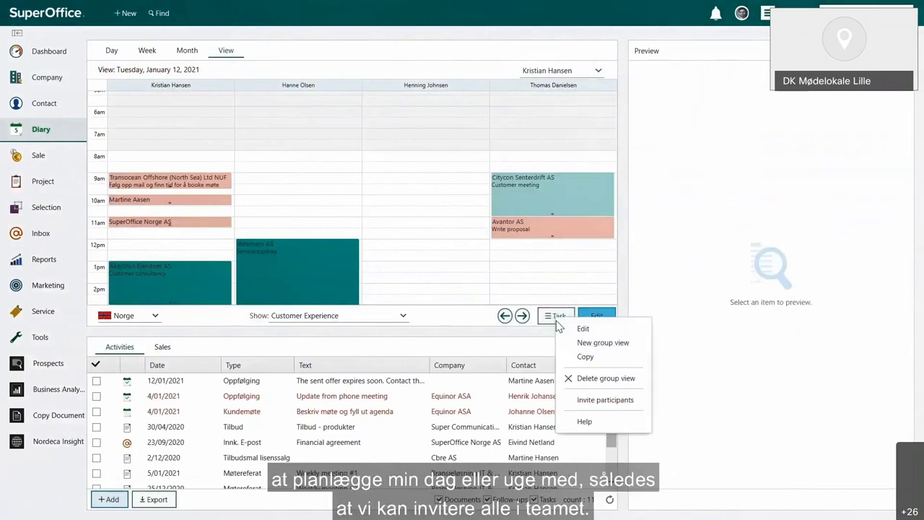
left_click(612, 399)
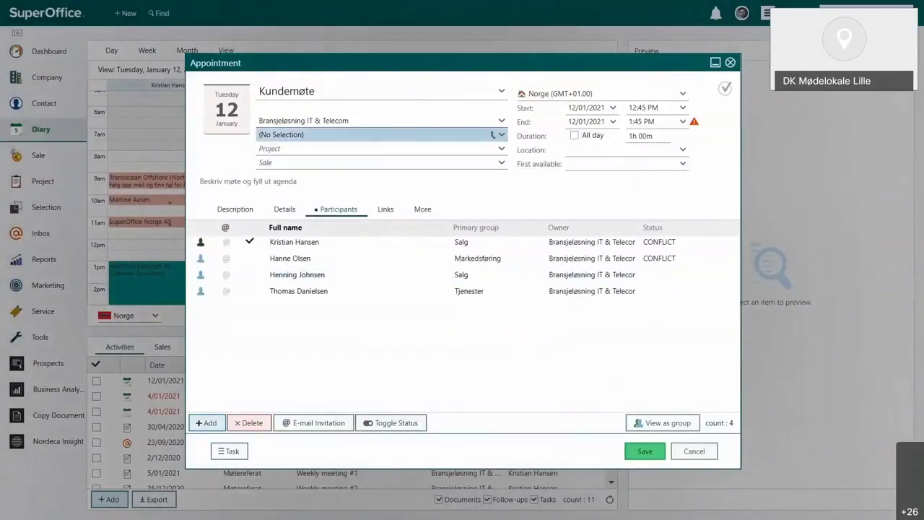
double_click(379, 91)
key("alt+Down")
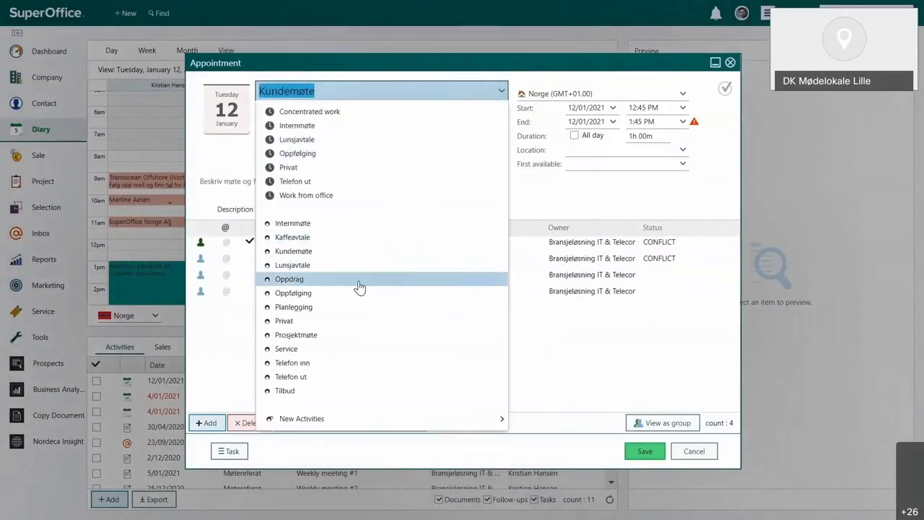
mouse_move(351, 420)
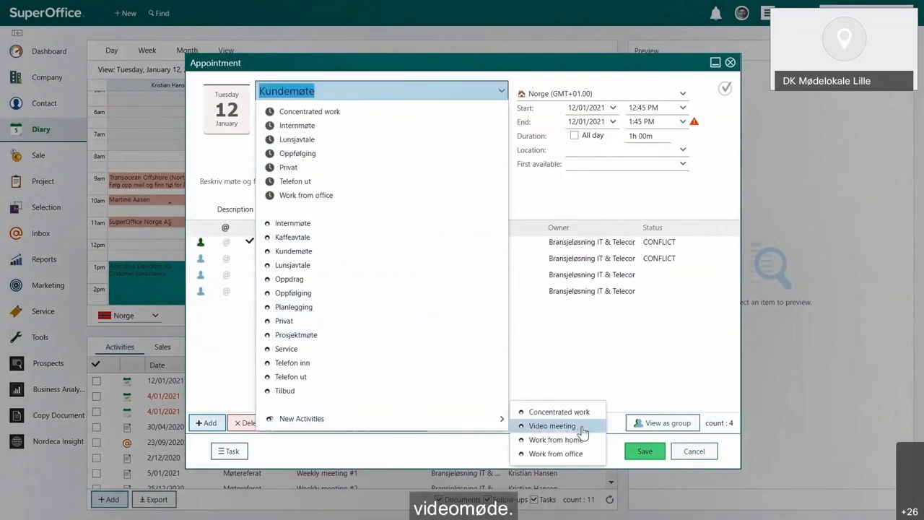
left_click(581, 428)
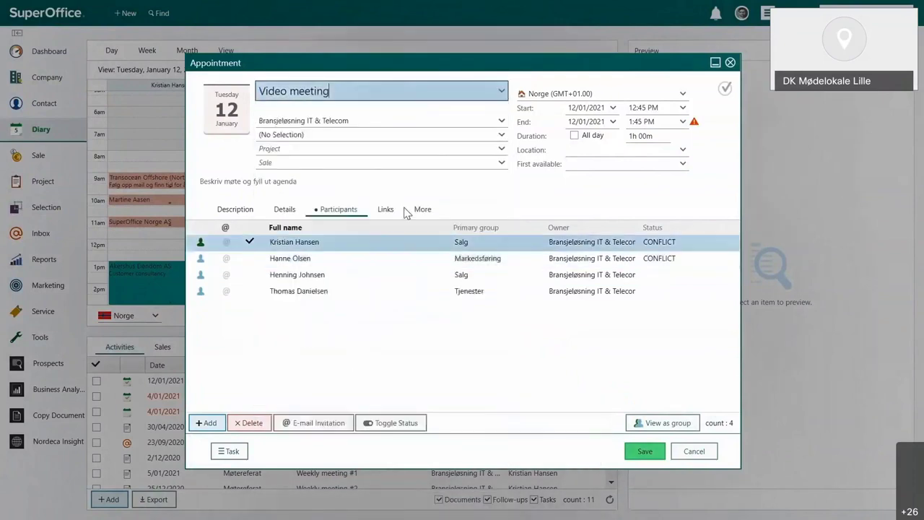
- Replace the description with "Weekly recap" and an agenda of good news, KPI's, progress on goals, individual focus, customer cases and blockers
left_click(234, 210)
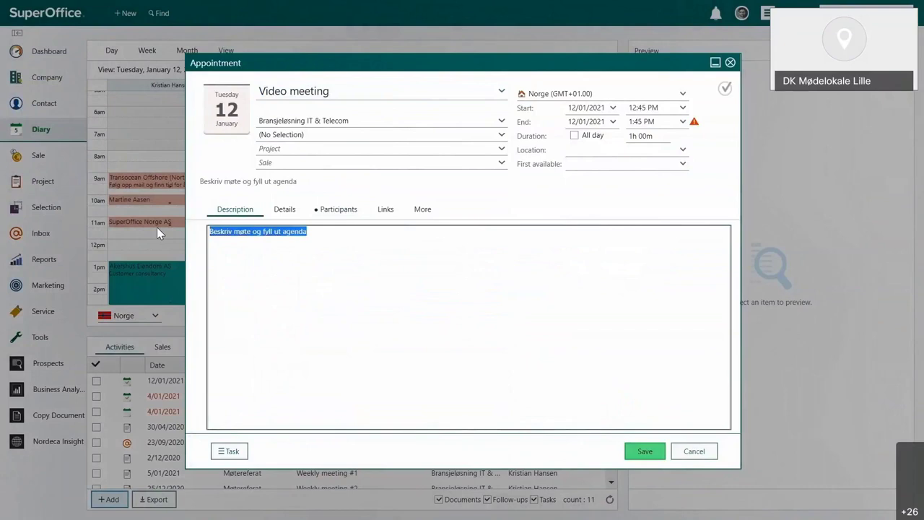
key("Delete")
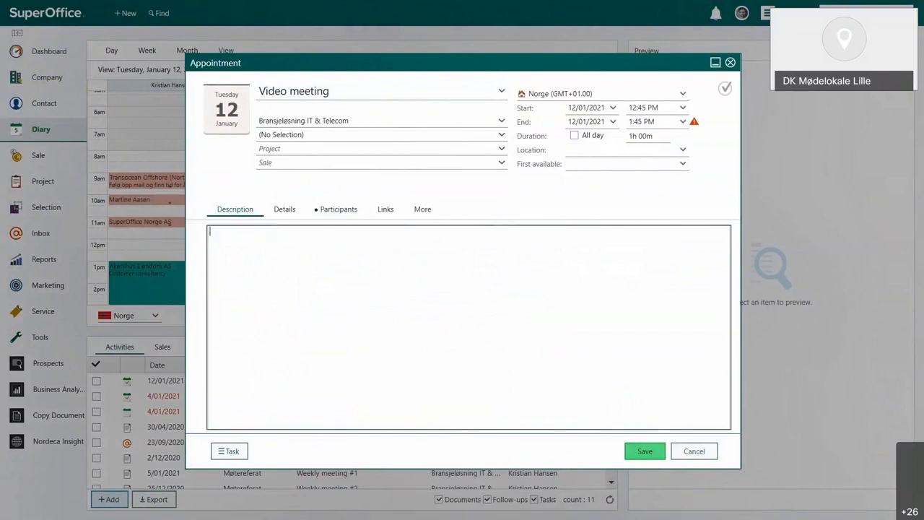
type("Weekly recap")
key("Return")
type("Good news KPI's Progress on goals, discussion of what we accomplished in the previous week, etc Individual focus Customer cases Blockers")
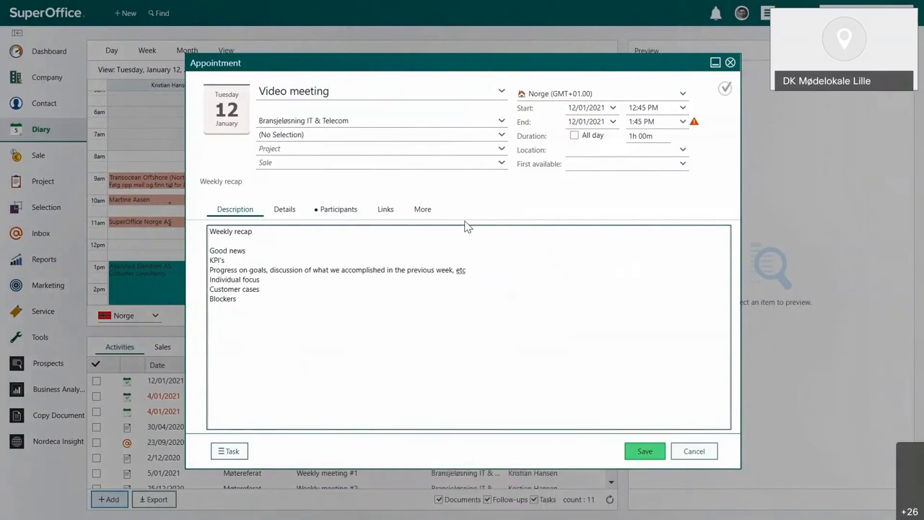
- Make the video meeting repeat every week on Friday instead of Tuesday
left_click(285, 208)
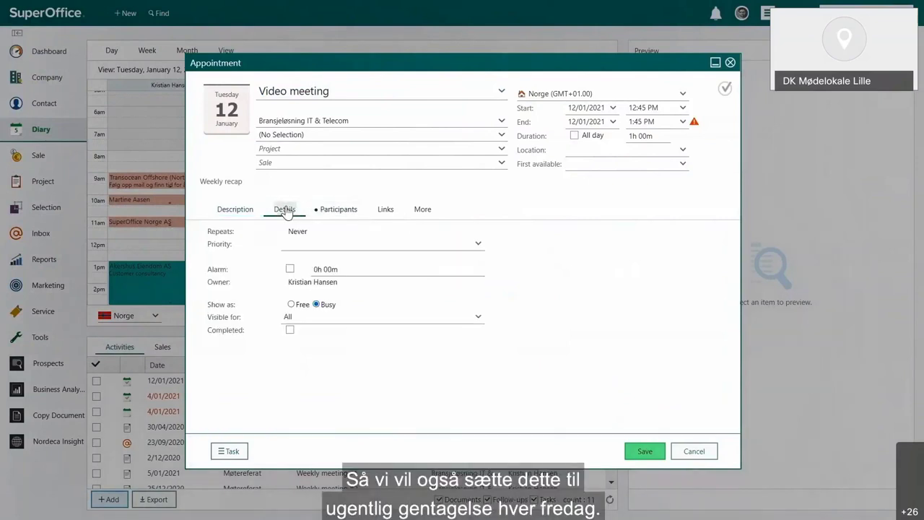
left_click(301, 238)
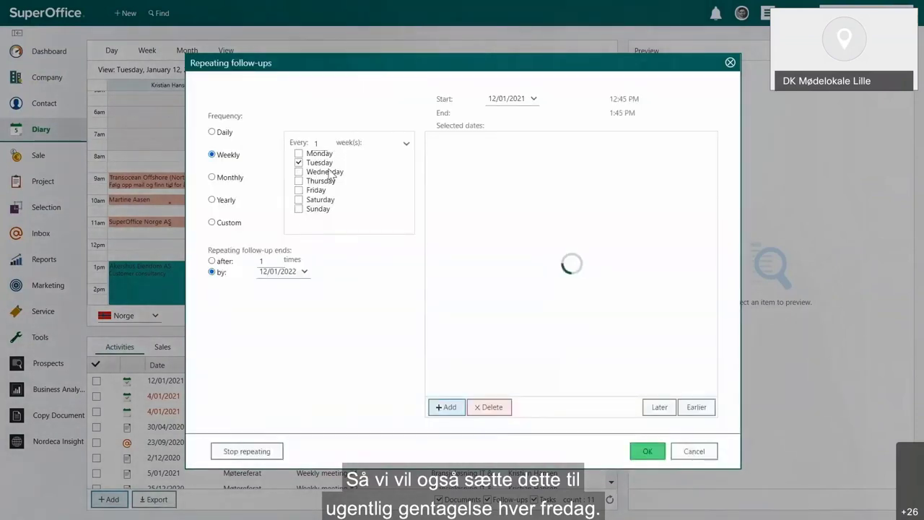
left_click(298, 190)
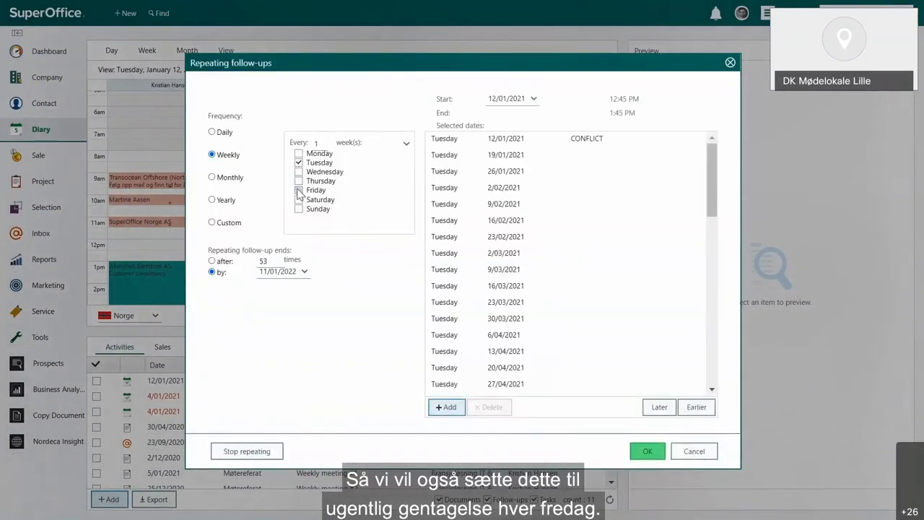
left_click(298, 163)
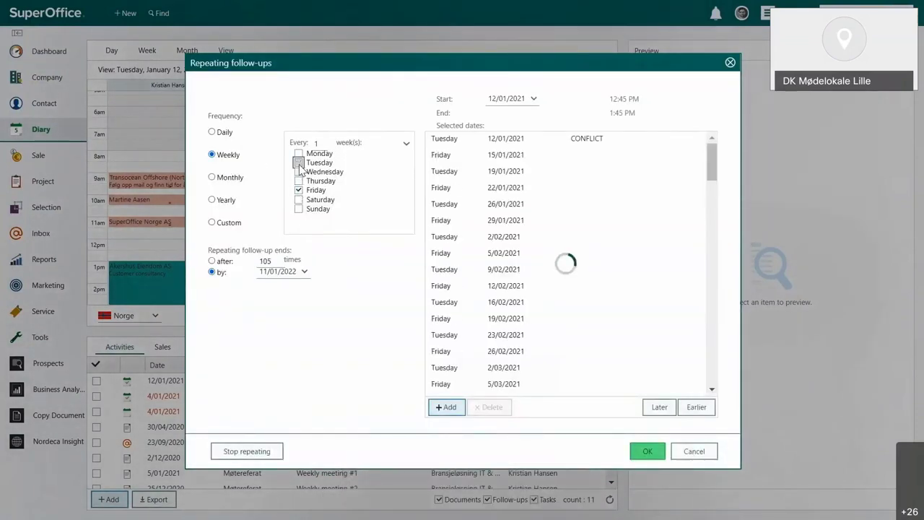
left_click(648, 451)
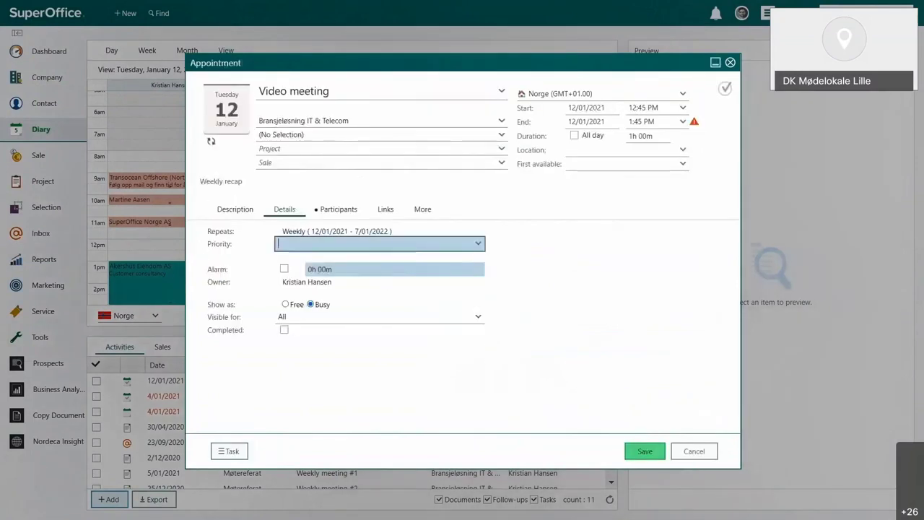
- Set the video meeting's start time to 2:00 PM and save the appointment
key("alt+Down")
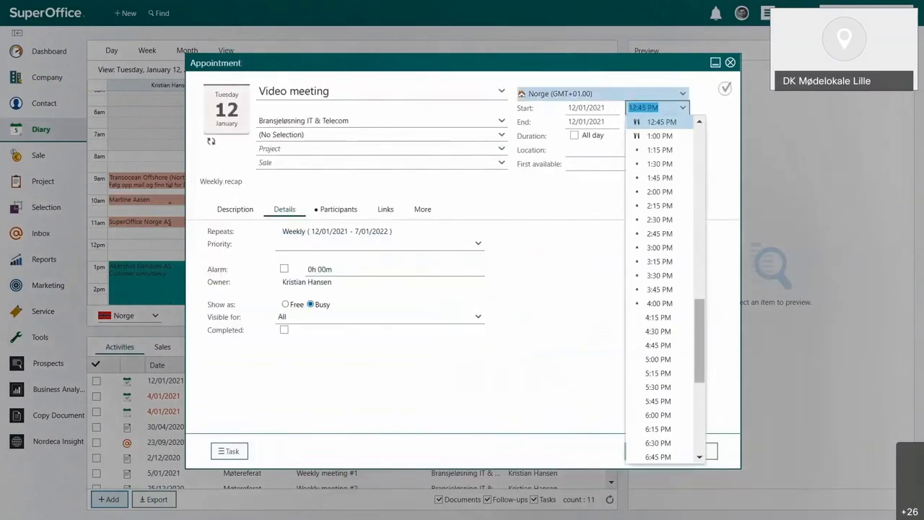
left_click(658, 192)
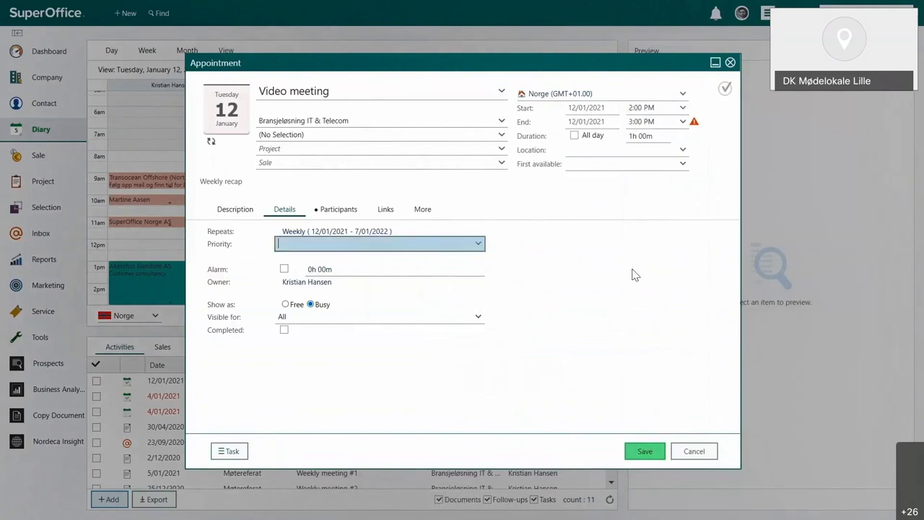
left_click(238, 210)
left_click(653, 452)
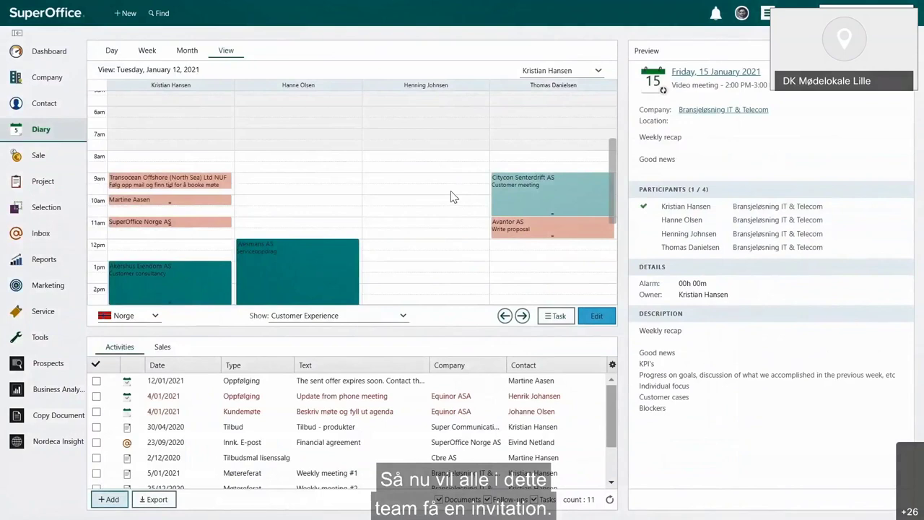
- Show the diary by week, review the details of Friday's Weekly recap appointment, and close it without changes
left_click(148, 50)
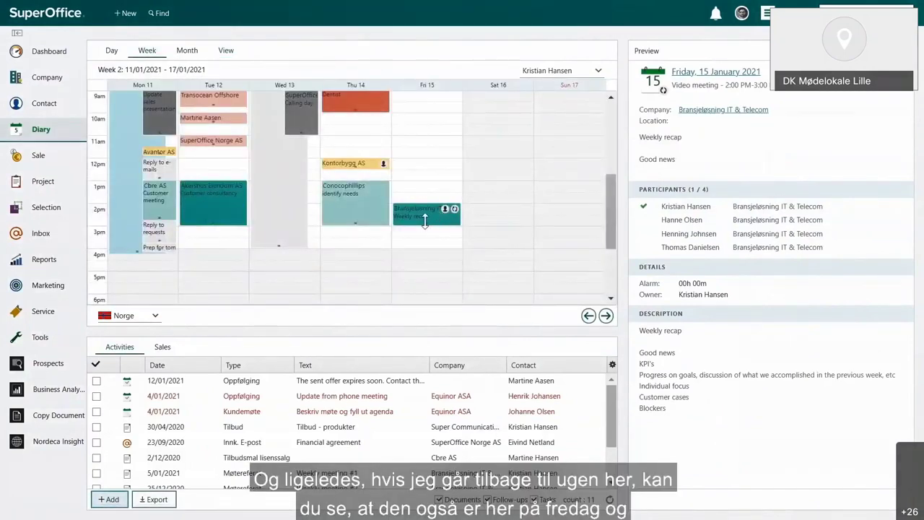
double_click(424, 218)
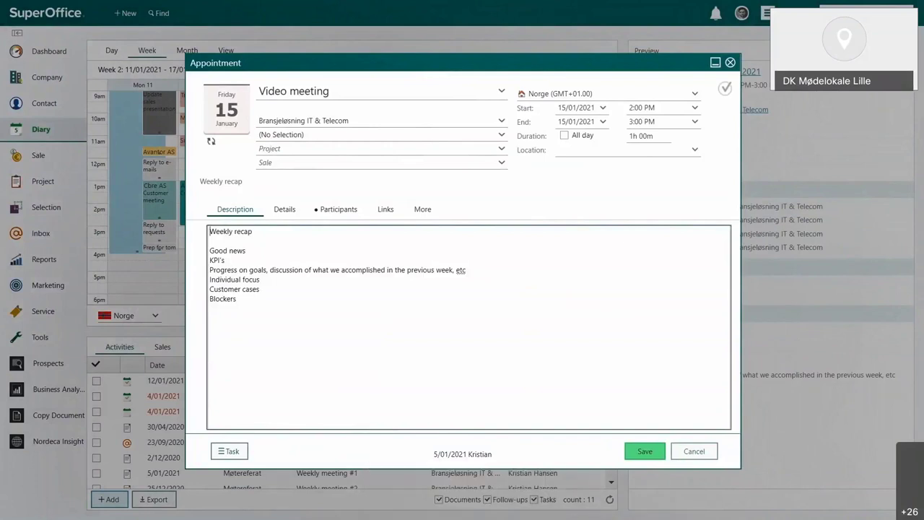
left_click(694, 452)
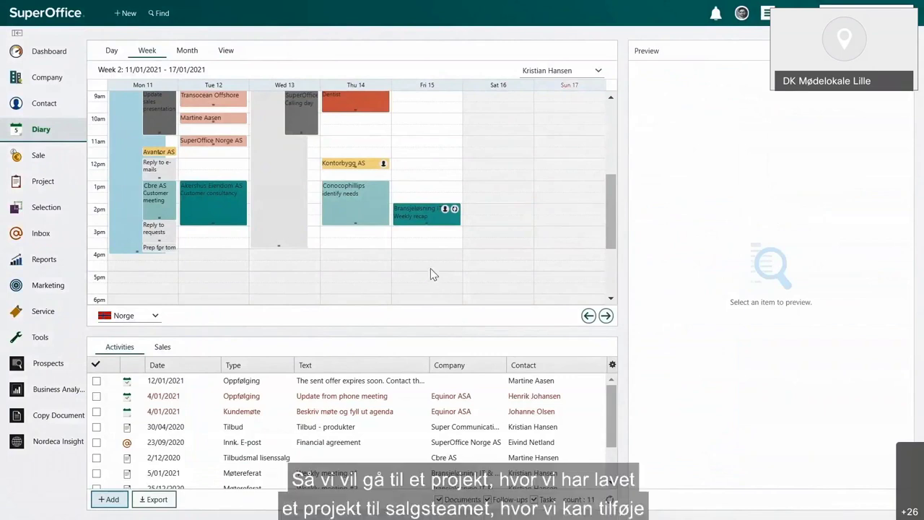
- Open the recent project "Sales team - internal docs" and review the documents in its activities list
mouse_move(54, 181)
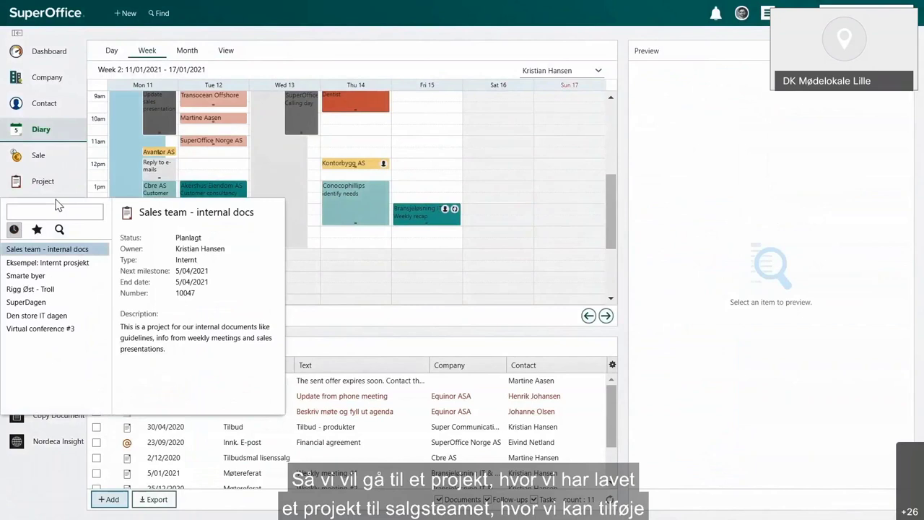
left_click(47, 249)
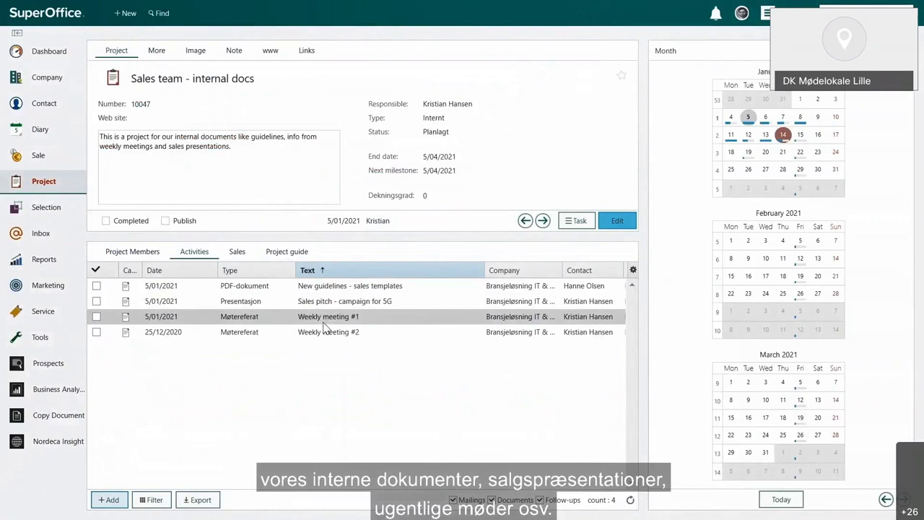
mouse_move(324, 327)
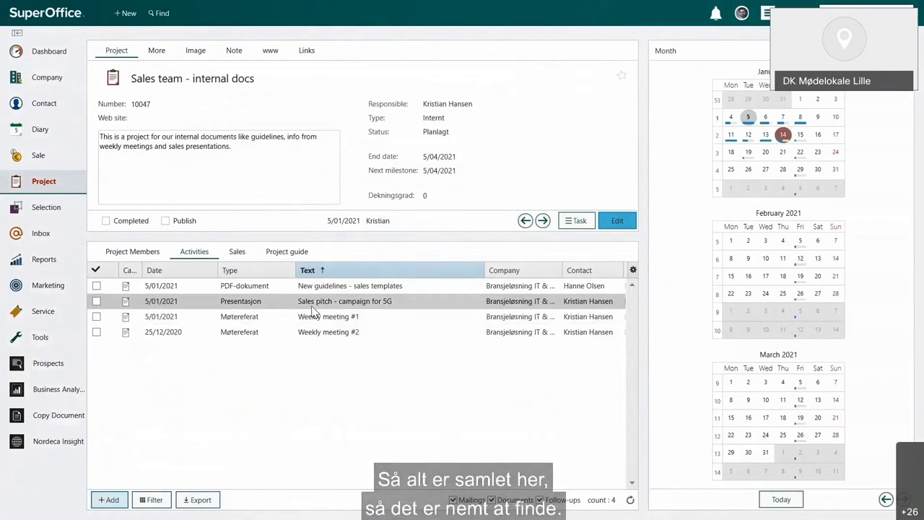
mouse_move(312, 307)
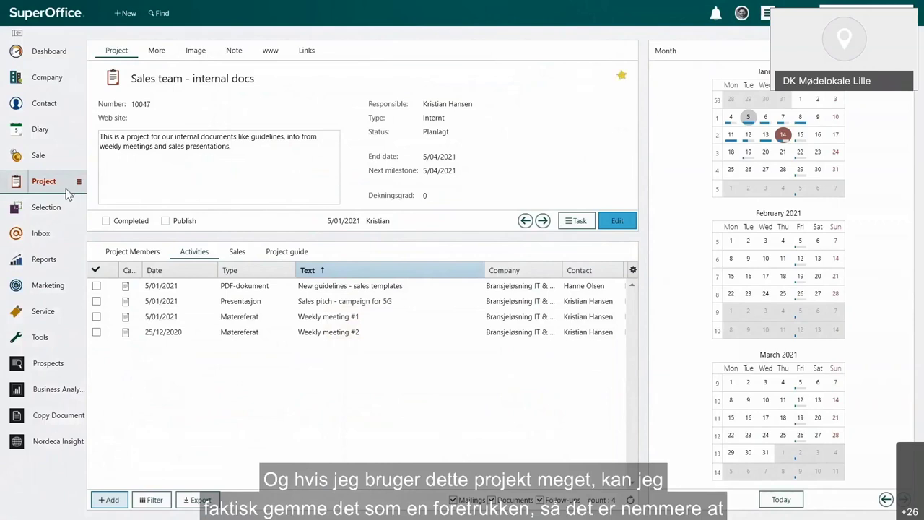
- Mark the "Sales team - internal docs" project as a favourite and look it up among the favourite projects
mouse_move(67, 193)
left_click(37, 229)
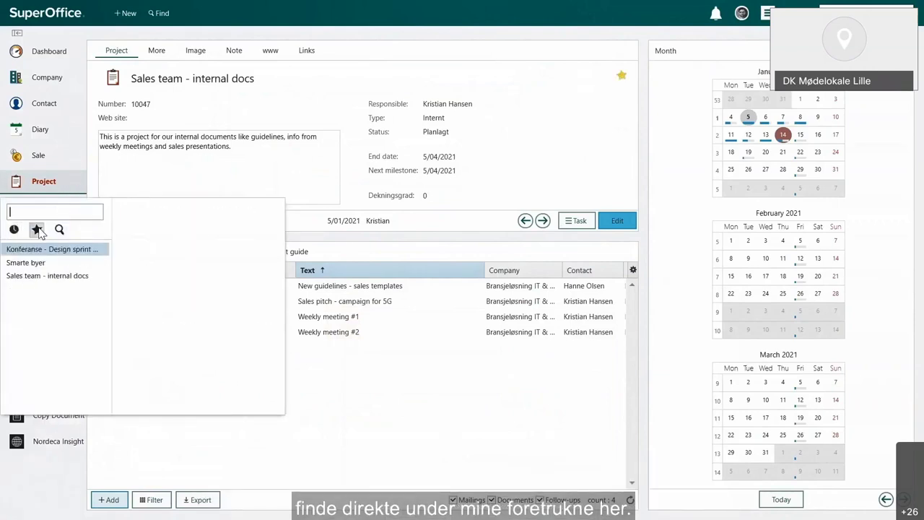
mouse_move(41, 245)
mouse_move(43, 281)
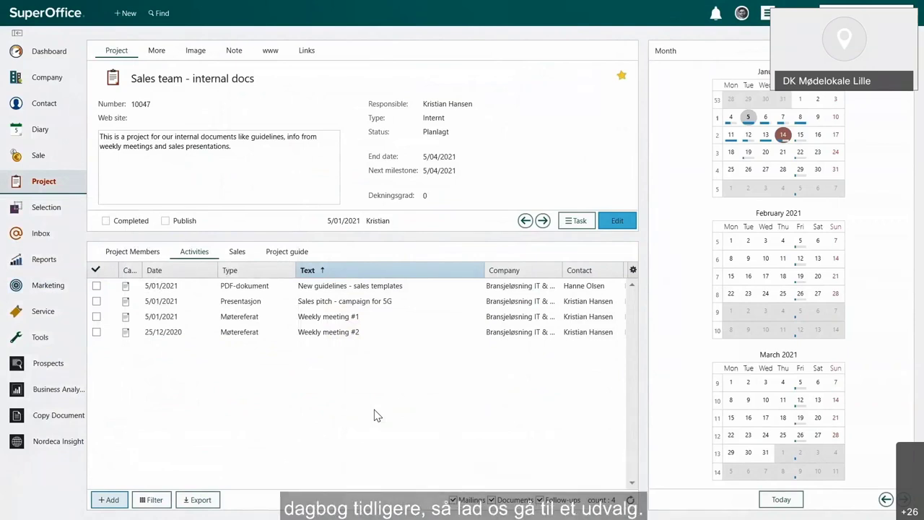
- Open the selection "Combination: Customer without follow ups Q1" and enable grouping and filtering for its list
mouse_move(57, 208)
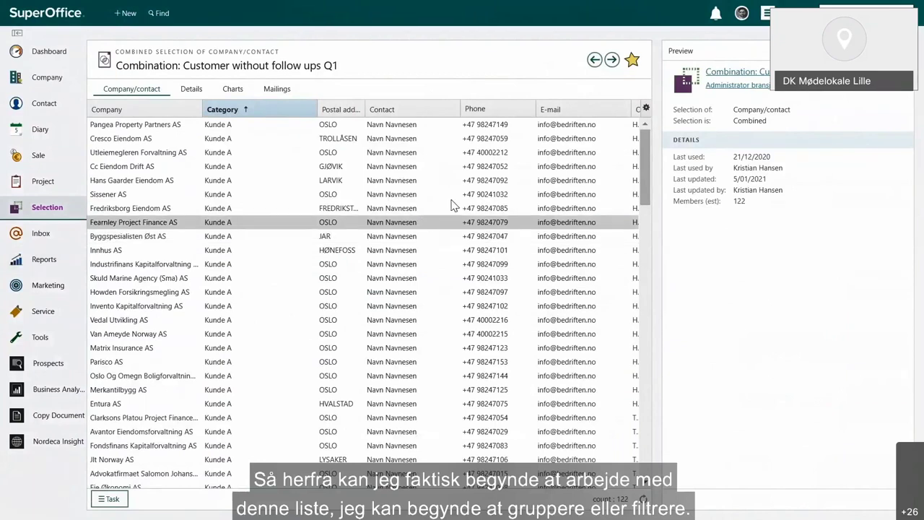
left_click(645, 108)
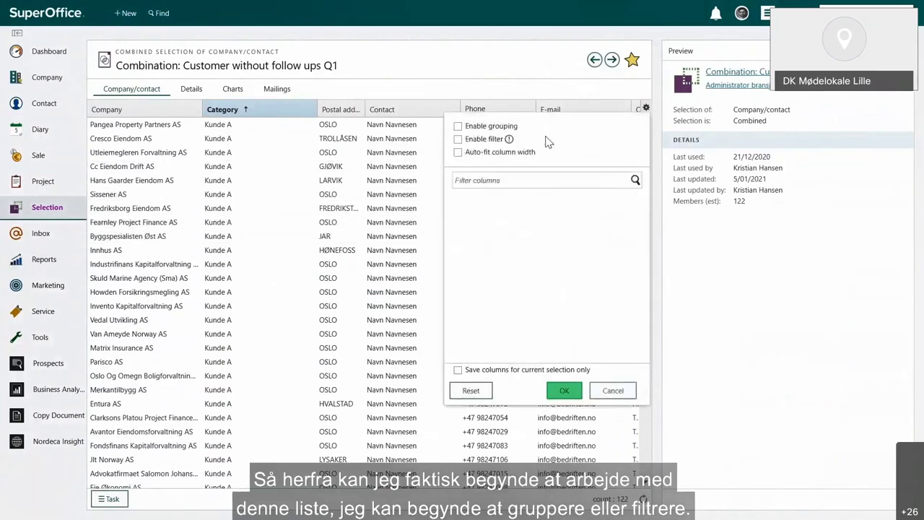
left_click(476, 127)
left_click(458, 138)
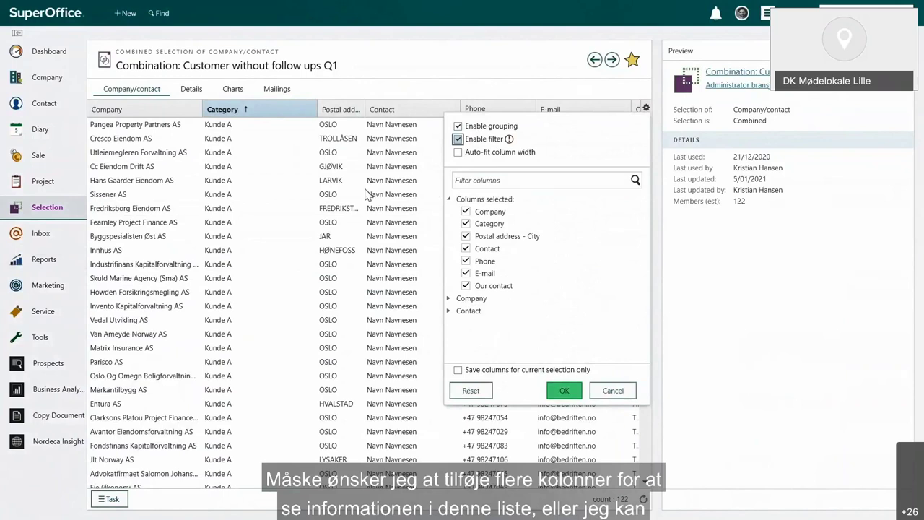
left_click(564, 390)
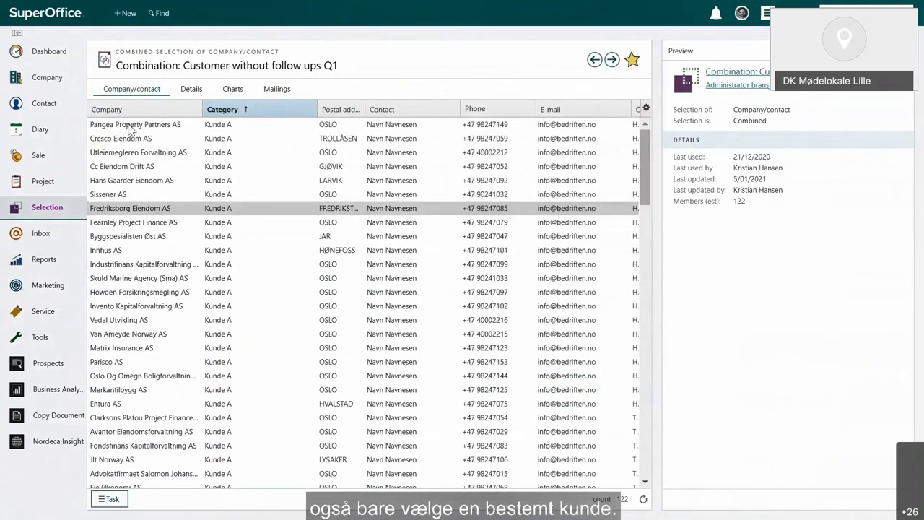
- Preview the details of the selection's entries from Admincontrol AS down to Ar Bygg AS
left_click(143, 160)
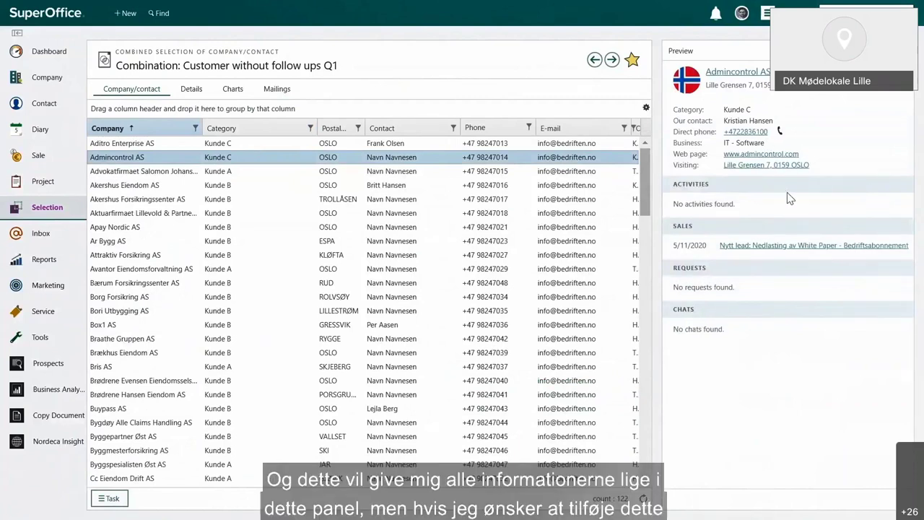
key("Down")
key("Down")
key("Down")
key("Down")
key("Down")
key("Down")
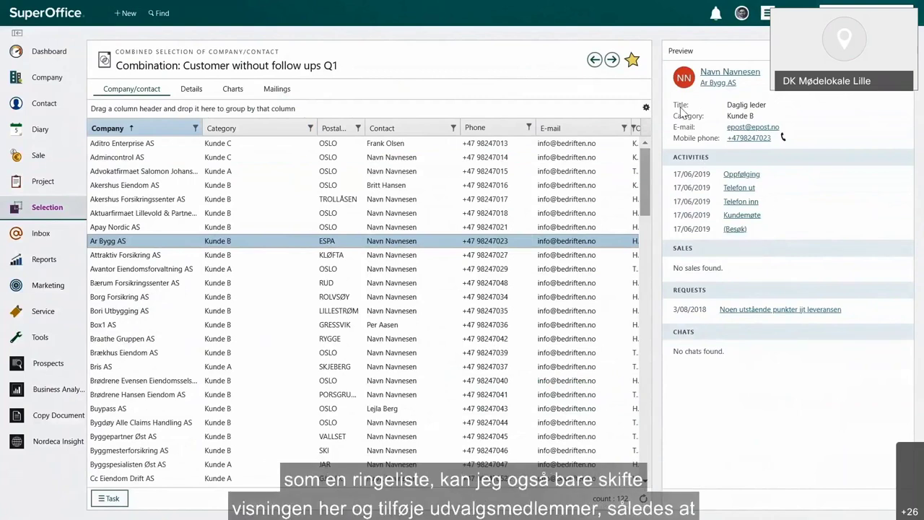
- Show the selection members in place of the preview and add the company Category column to their list
left_click(682, 51)
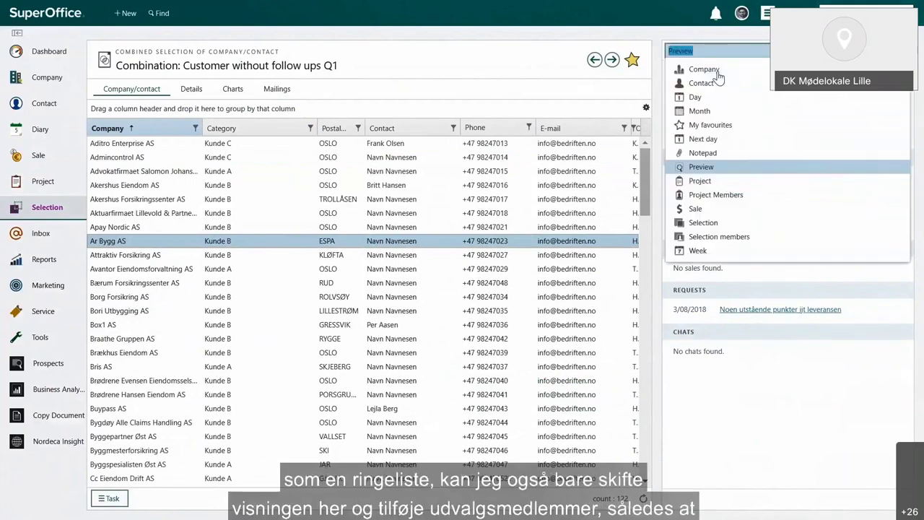
left_click(741, 236)
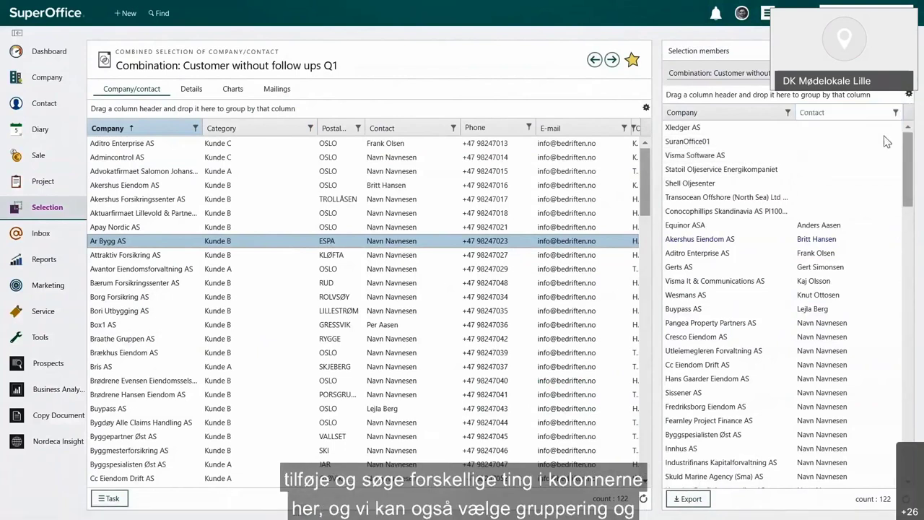
left_click(909, 94)
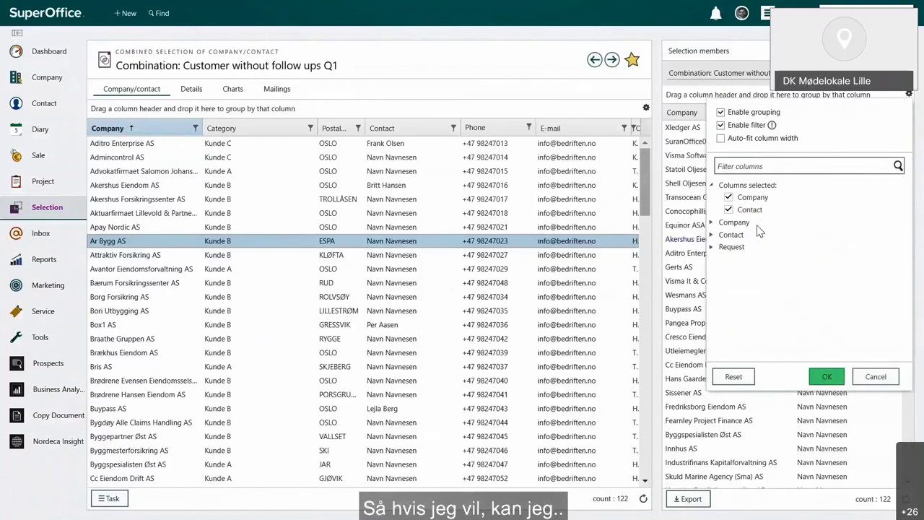
left_click(711, 223)
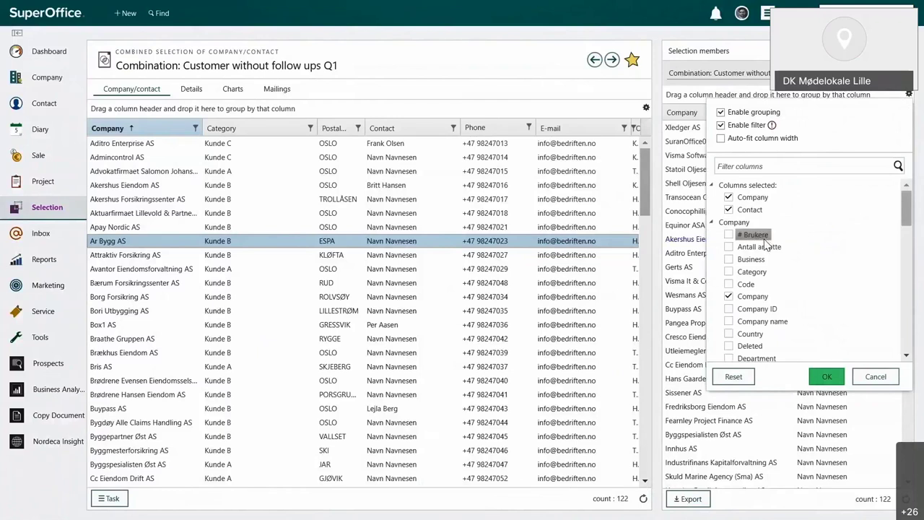
left_click(728, 273)
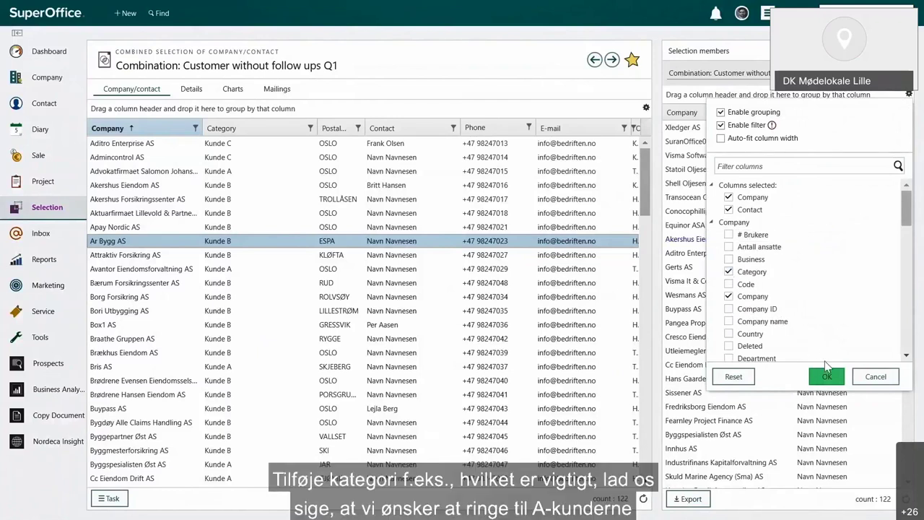
left_click(827, 377)
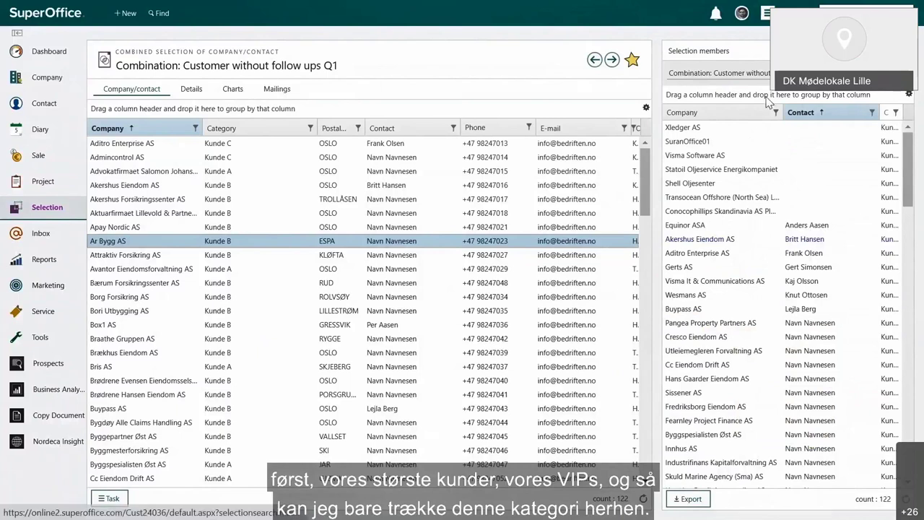
- Group the selection members by category and expand the Kunde A group
left_click_drag(706, 97, 692, 97)
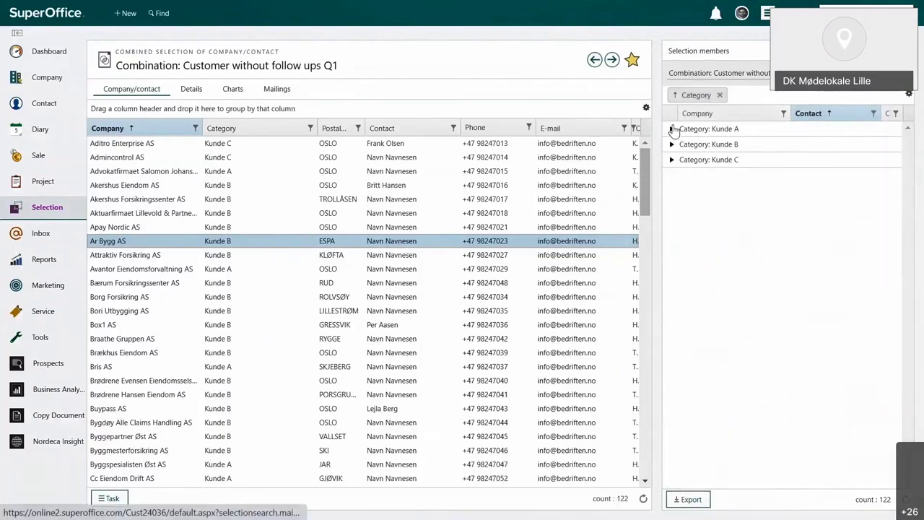
left_click(672, 128)
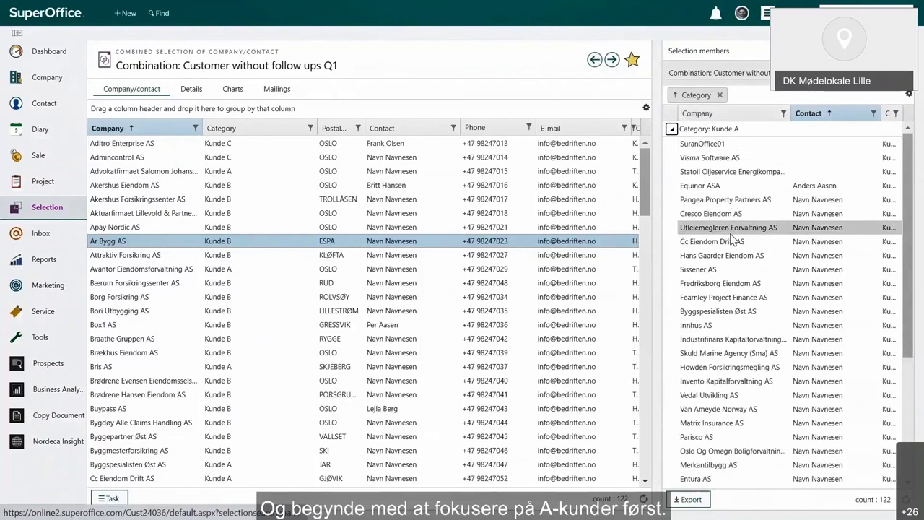
mouse_move(734, 241)
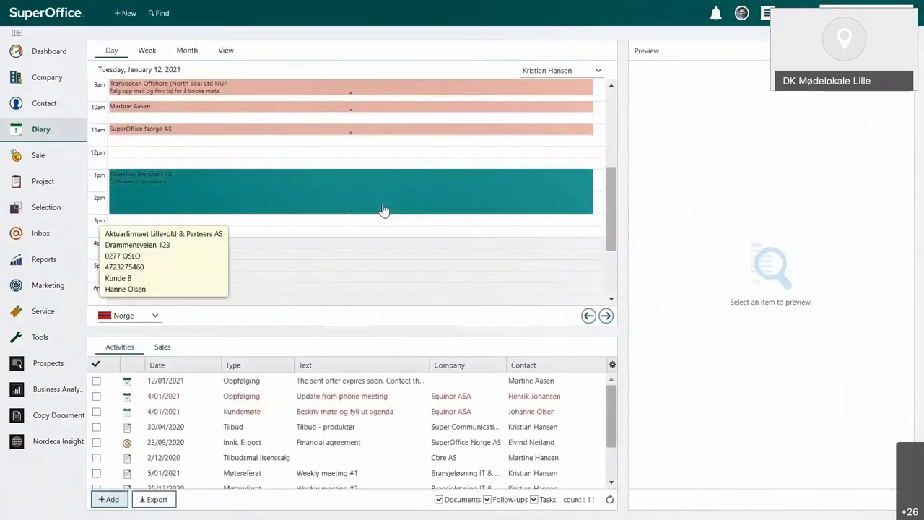
- Show the selection members beside the diary, expand the Kunde A group and open Equinor ASA
left_click(697, 48)
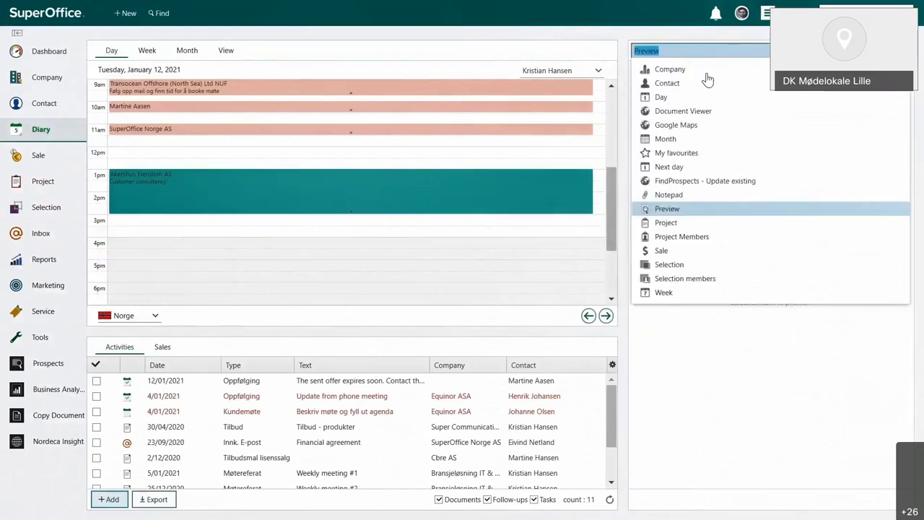
left_click(704, 278)
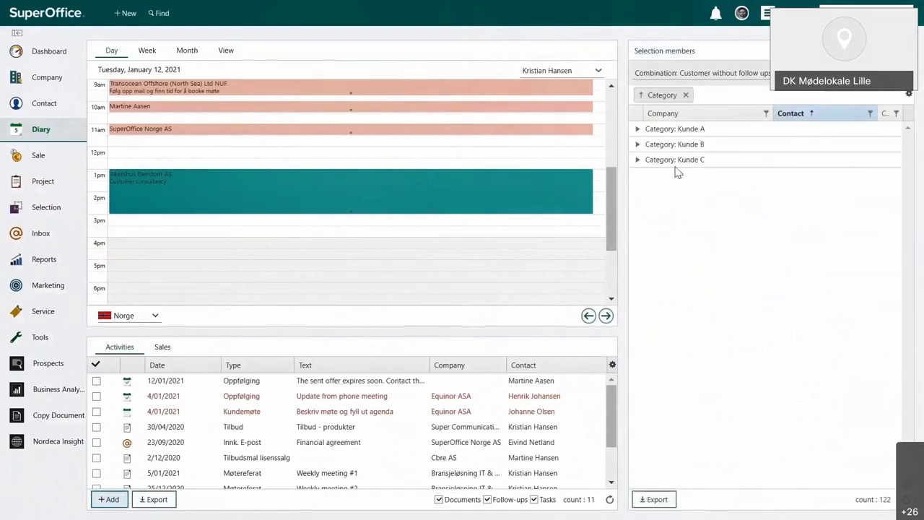
left_click(637, 129)
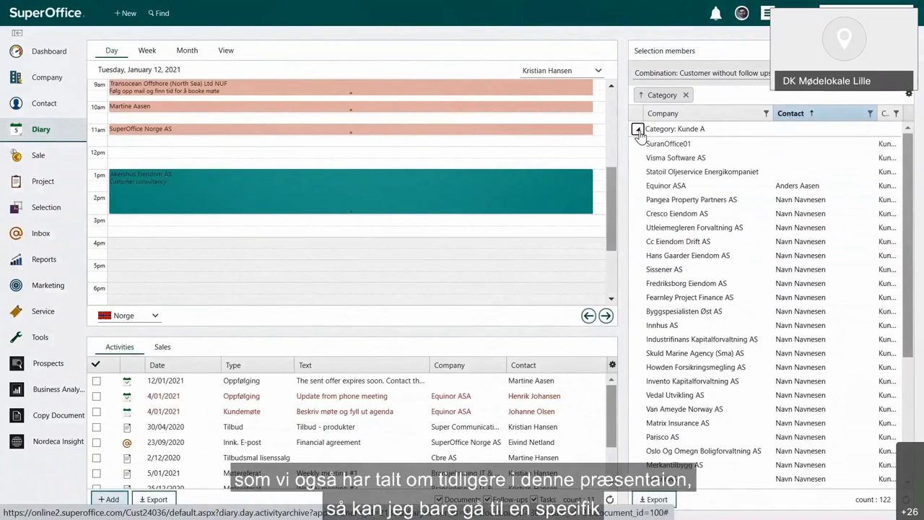
left_click(674, 186)
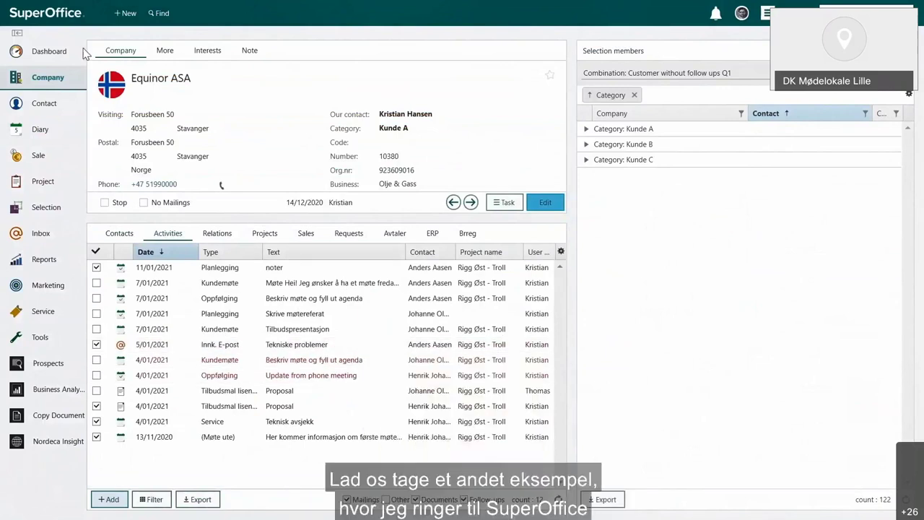
- Search the companies for "superoffice" and open SuperOffice Norge AS
mouse_move(58, 81)
type("superoffice")
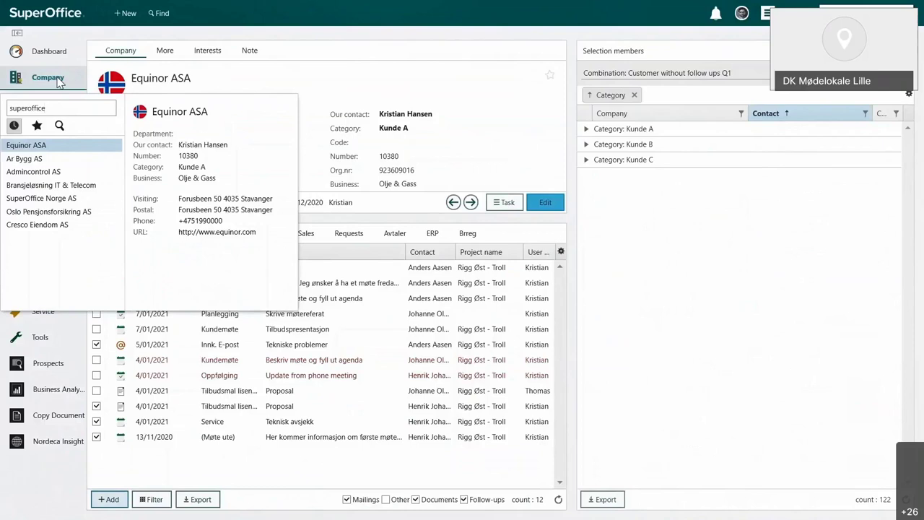
left_click(56, 159)
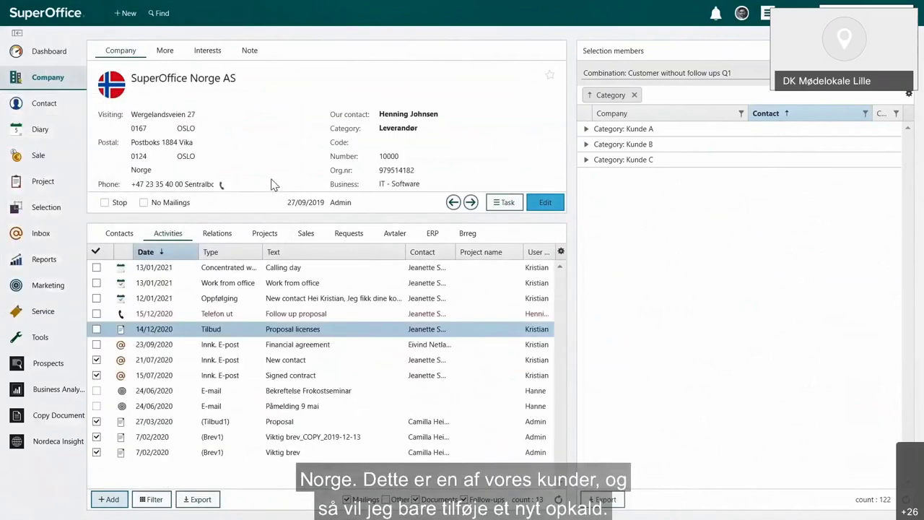
- Log a Kundemøte with SuperOffice Norge AS, describing the talk with the contact who needs an updated proposal, mark it completed and save
left_click(109, 499)
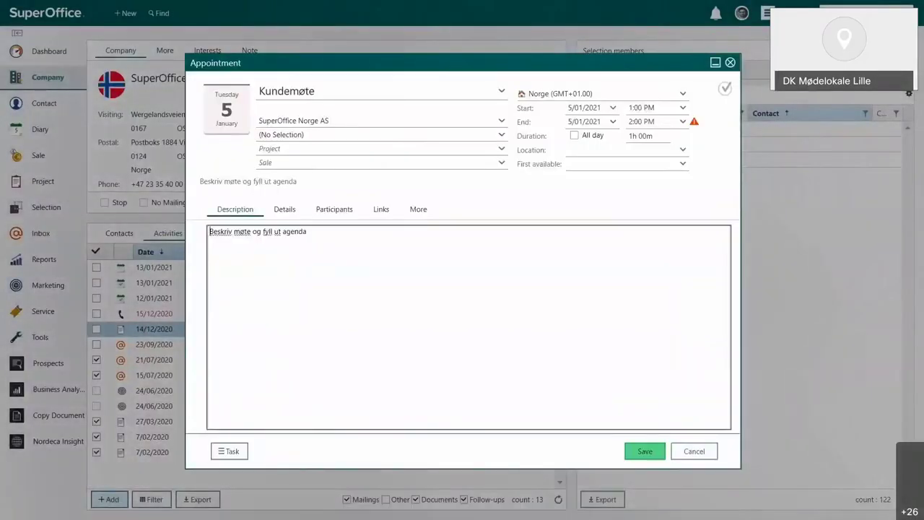
key("ctrl+a")
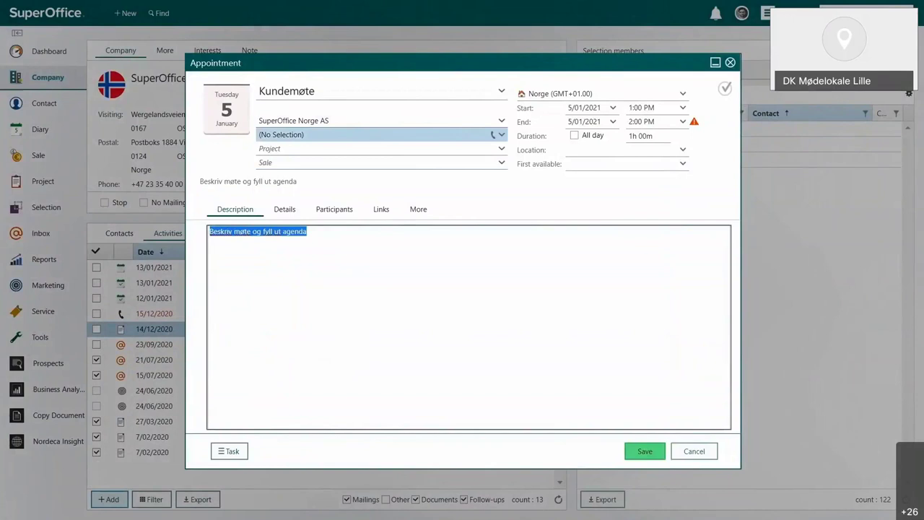
key("BackSpace")
type("Talked to Jeanette, needs an updated proposal")
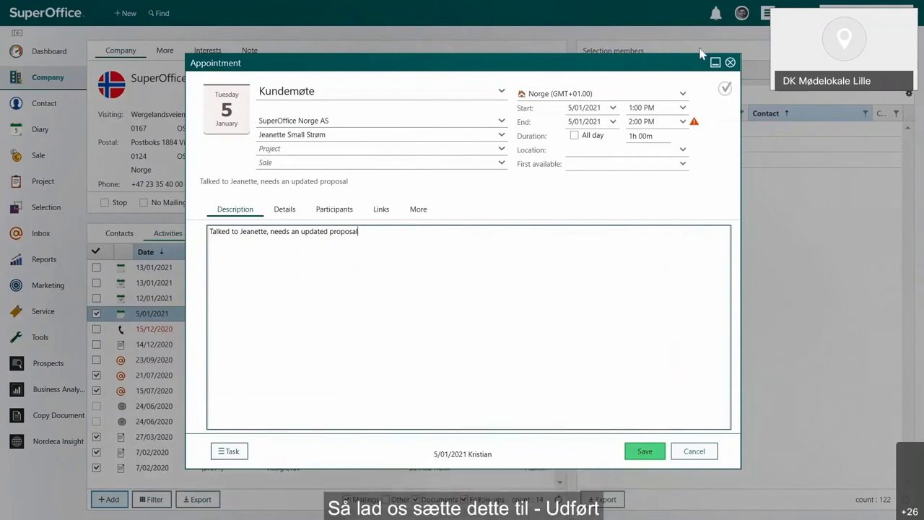
left_click(725, 88)
left_click(645, 450)
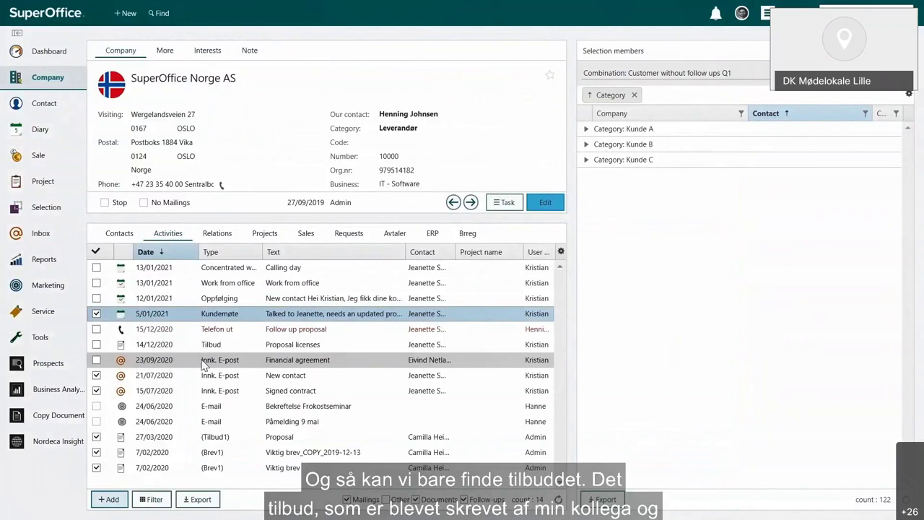
- Open the "Proposal licenses" document in Word and add a "Delivery #3" line below Delivery #2
double_click(244, 351)
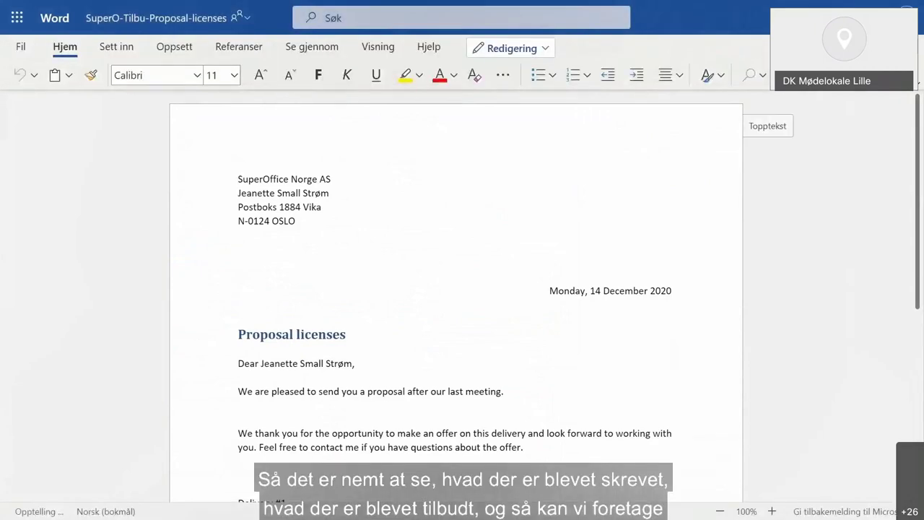
scroll(457, 303, "down", 2)
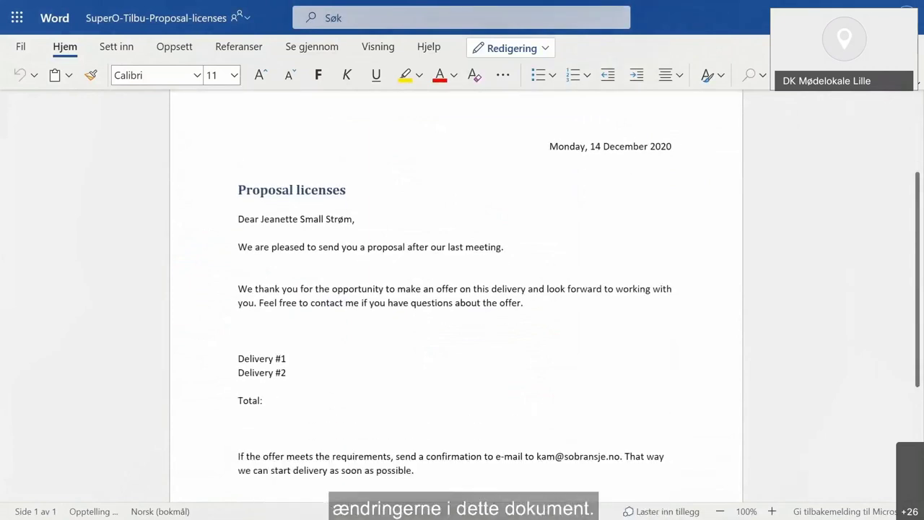
left_click(286, 373)
key("Return")
type("Delive")
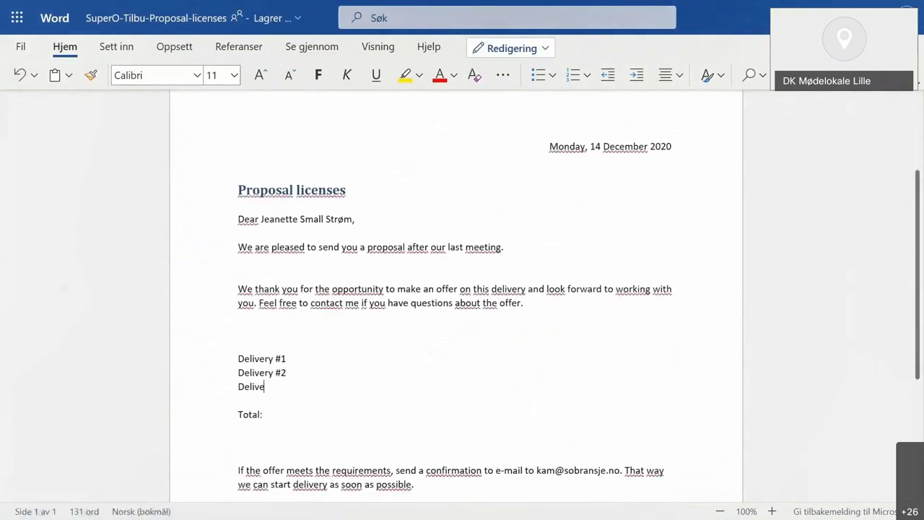
type("ry #3")
left_click(355, 219)
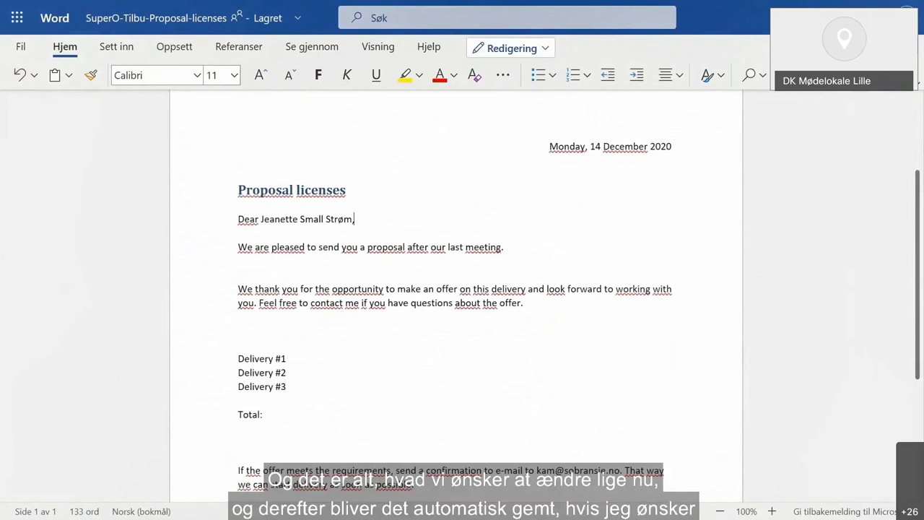
- Switch back to SuperOffice, e-mail the "Proposal licenses" document to the contact with a short updated-proposal message, then send and archive it
scroll(316, 116, "up", 2)
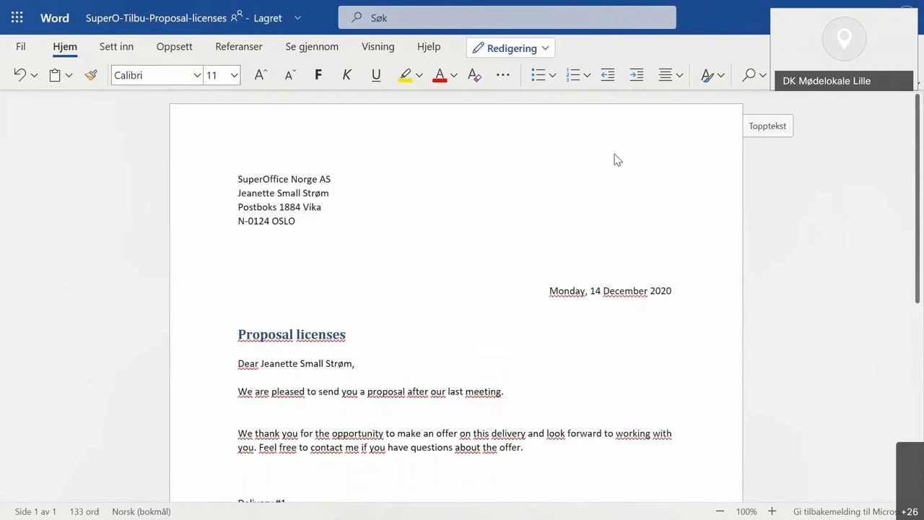
key("alt+Tab")
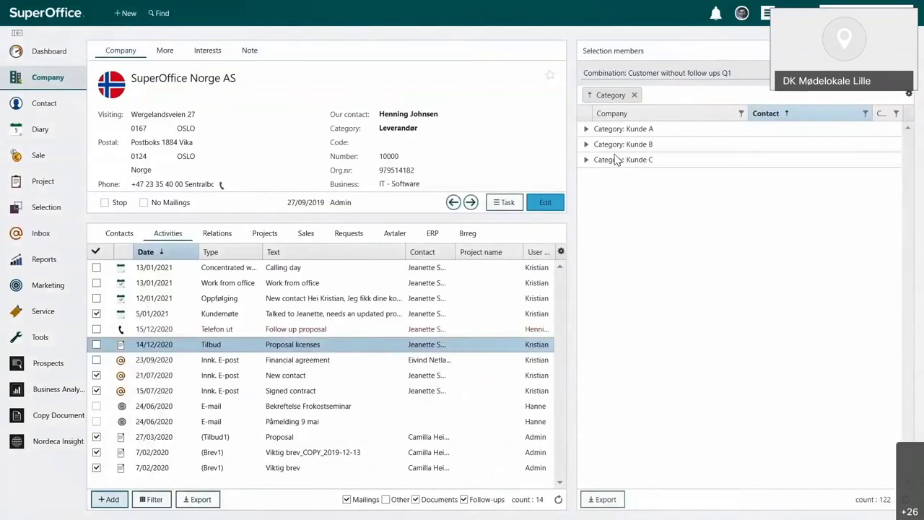
right_click(263, 345)
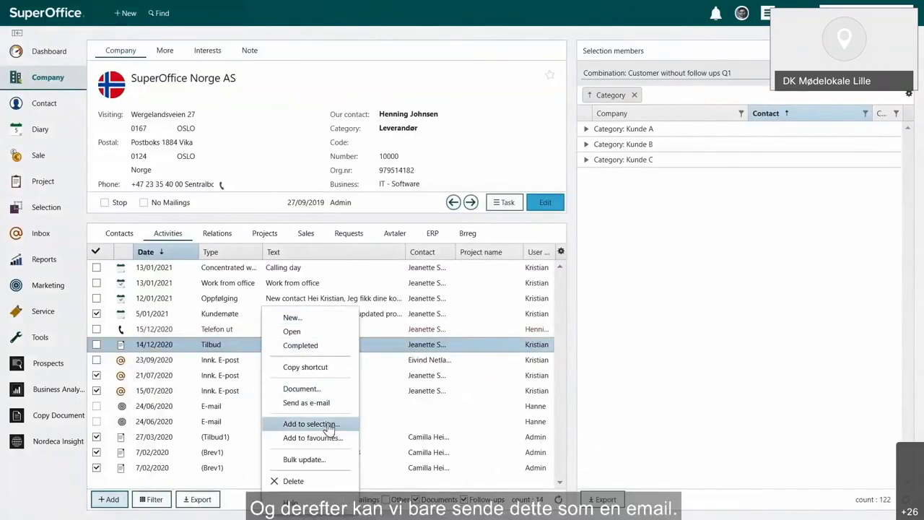
left_click(318, 404)
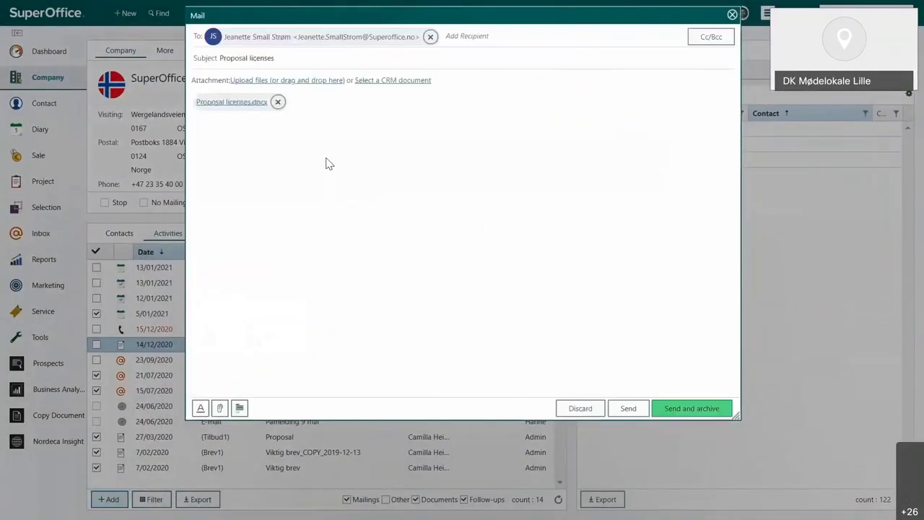
type("Hi, here is the up")
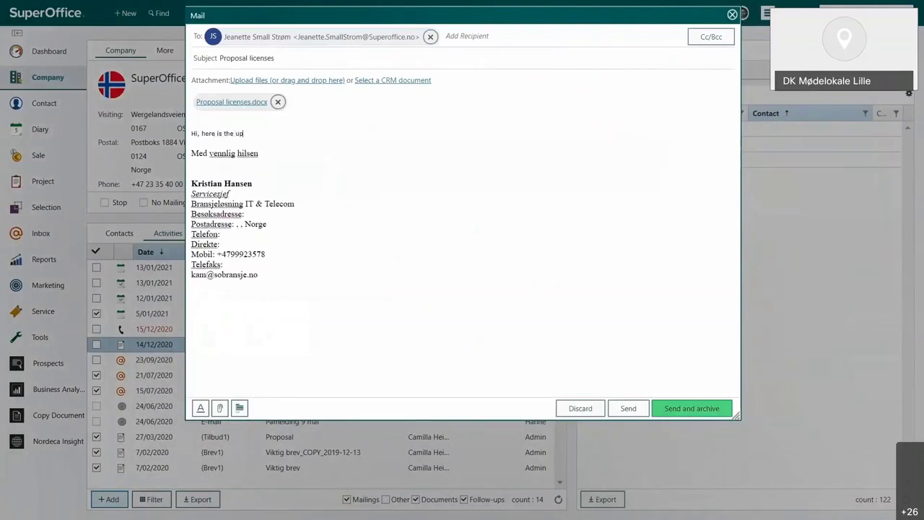
type("dated propos")
key("BackSpace")
key("BackSpace")
left_click(667, 413)
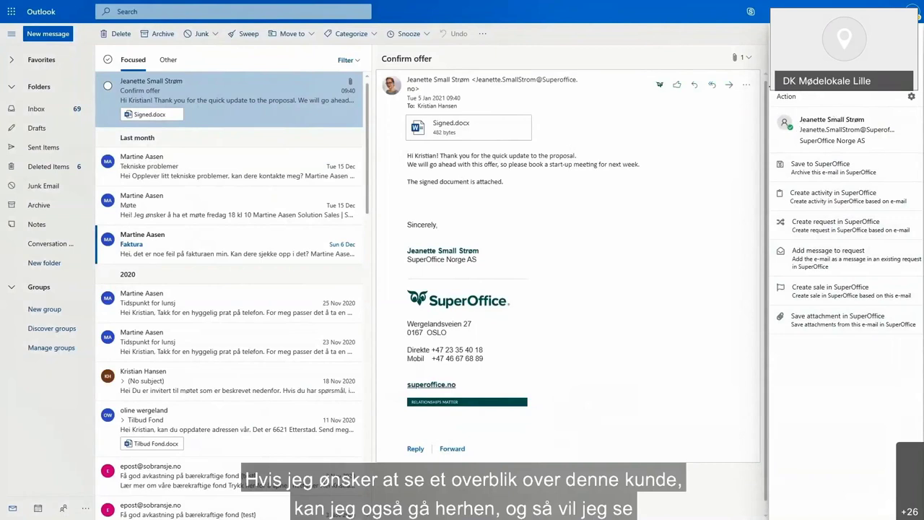
- Review the sender's SuperOffice contact details, activities, sales and requests beside the "Confirm offer" e-mail in Outlook, then return to the actions
left_click(850, 137)
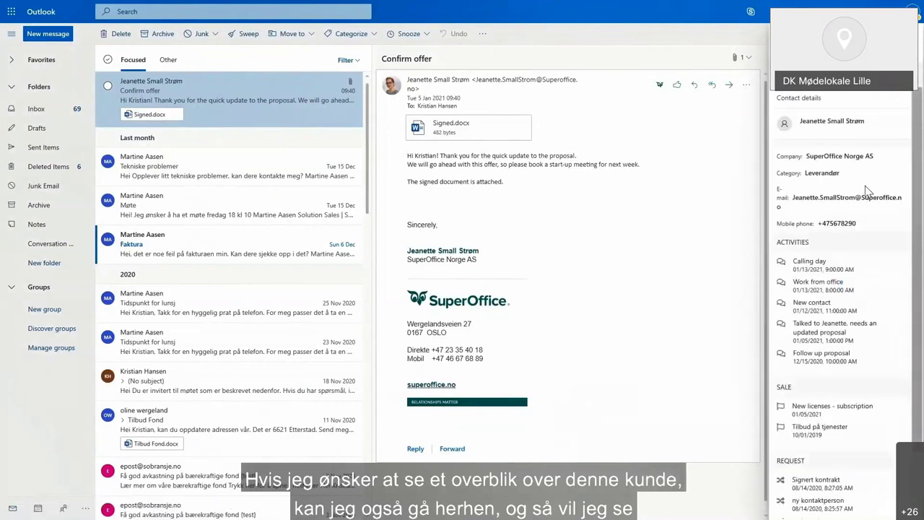
scroll(883, 194, "down", 2)
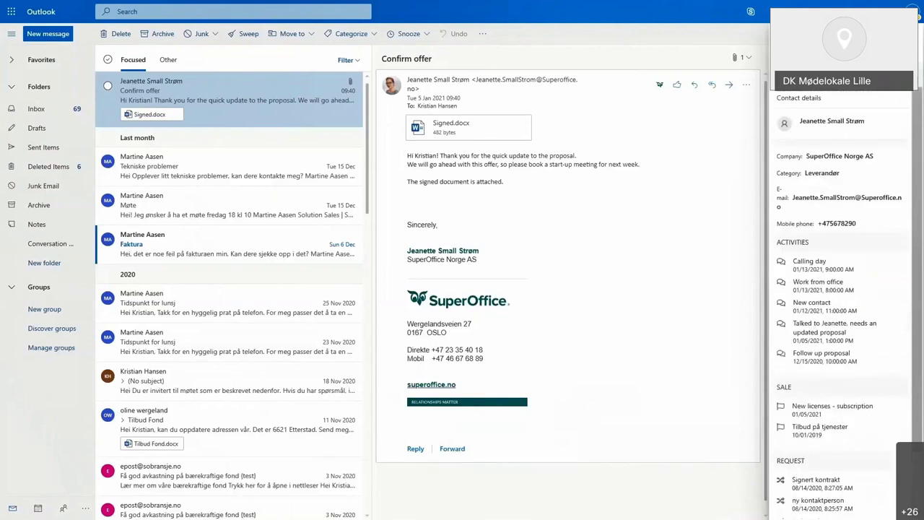
left_click(789, 94)
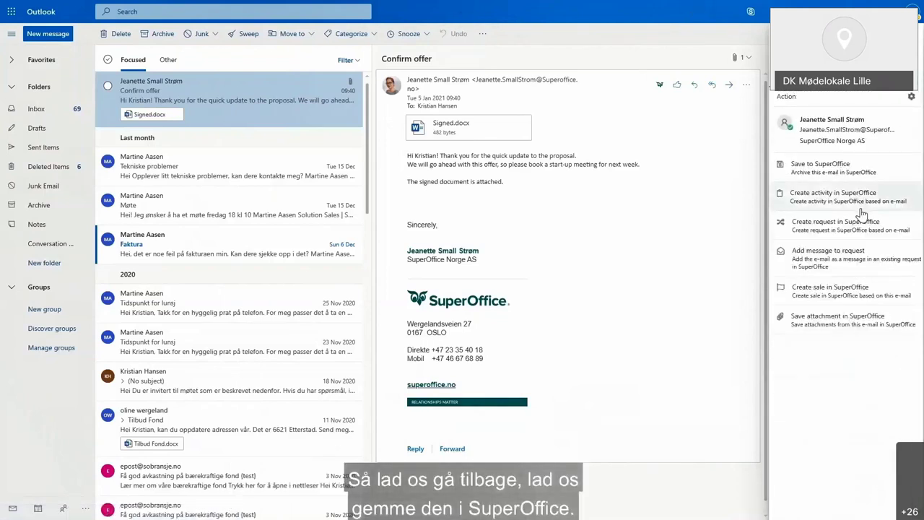
- Archive the "Confirm offer" e-mail in SuperOffice, linked to the sale "New licenses - subscription"
left_click(831, 167)
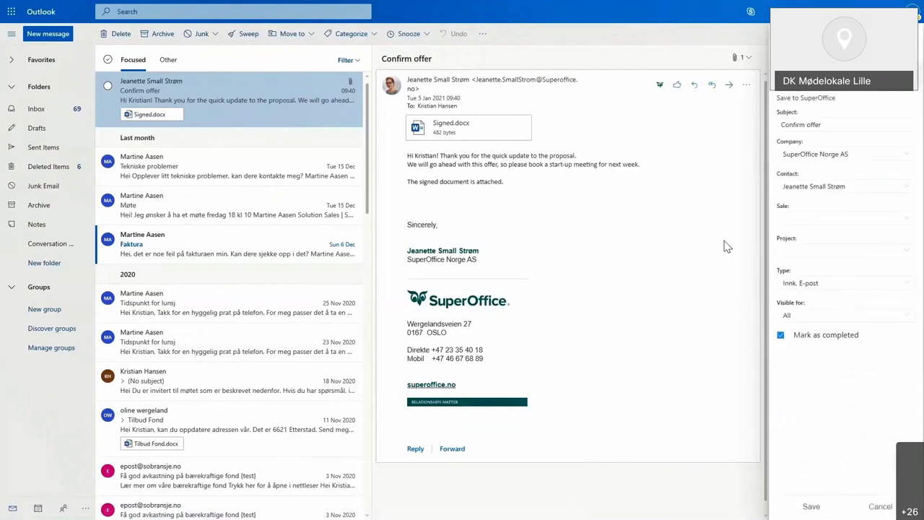
left_click(817, 217)
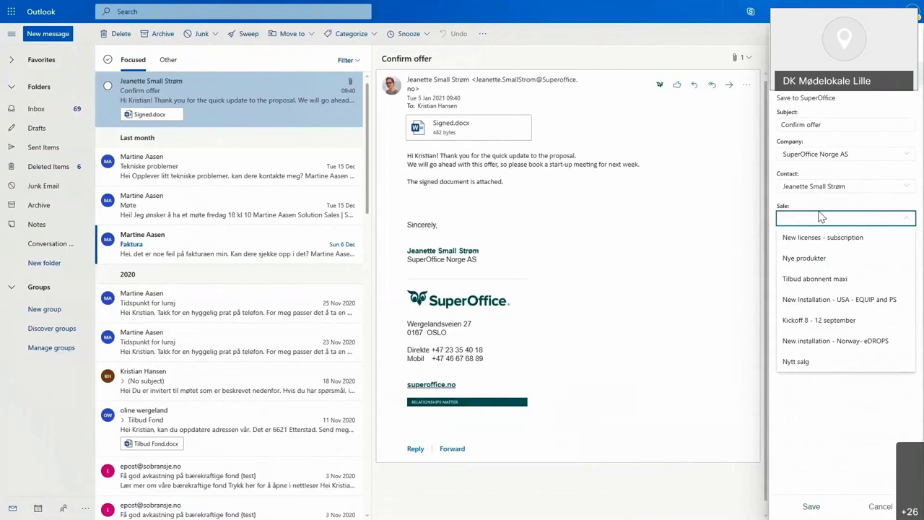
left_click(823, 237)
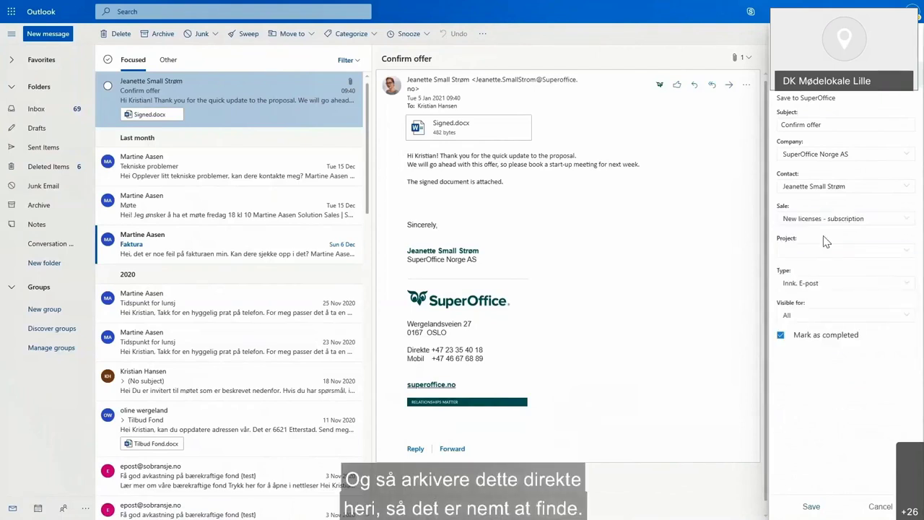
left_click(810, 506)
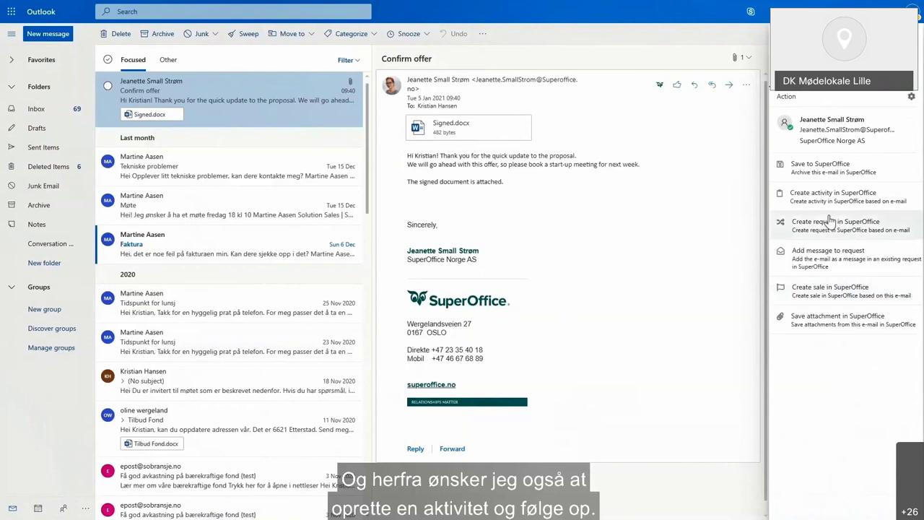
- Start a SuperOffice activity from the e-mail with type Oppfølging and date 01/25/2021, and select its whole description text
left_click(828, 197)
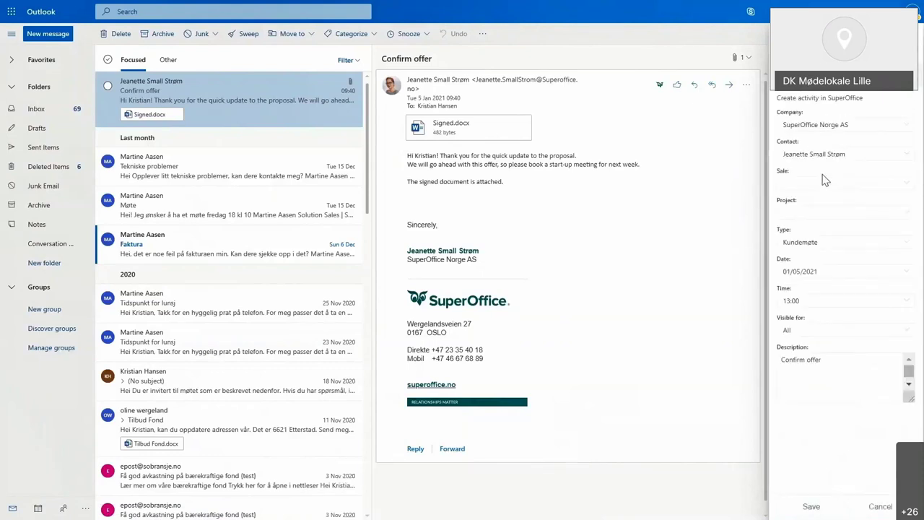
left_click(834, 242)
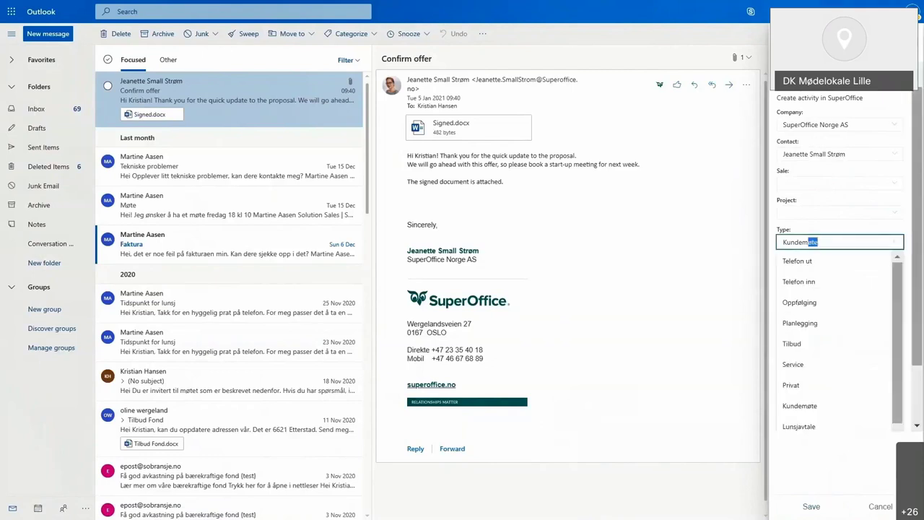
left_click(821, 303)
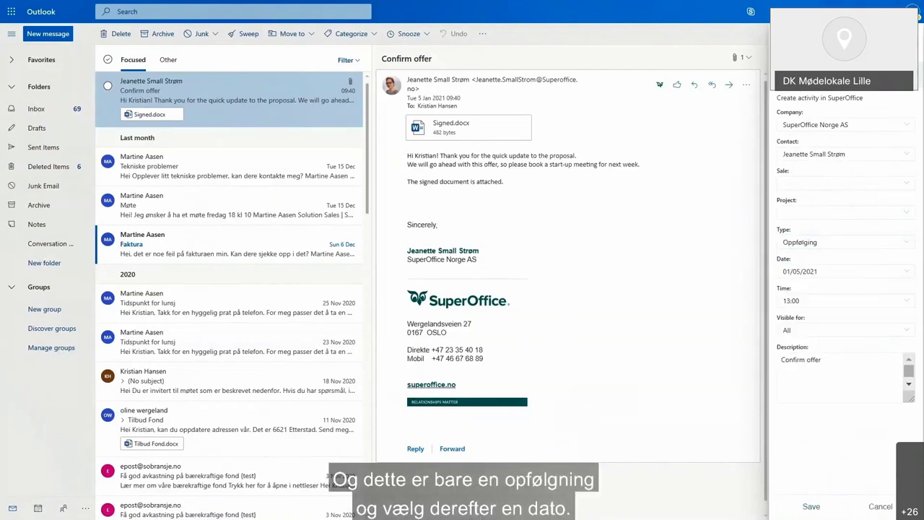
left_click(819, 274)
left_click(807, 386)
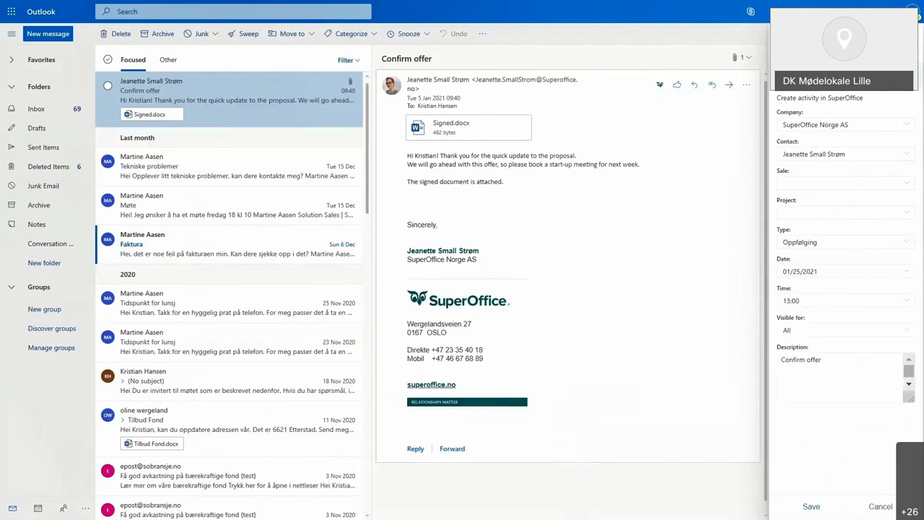
left_click(807, 386)
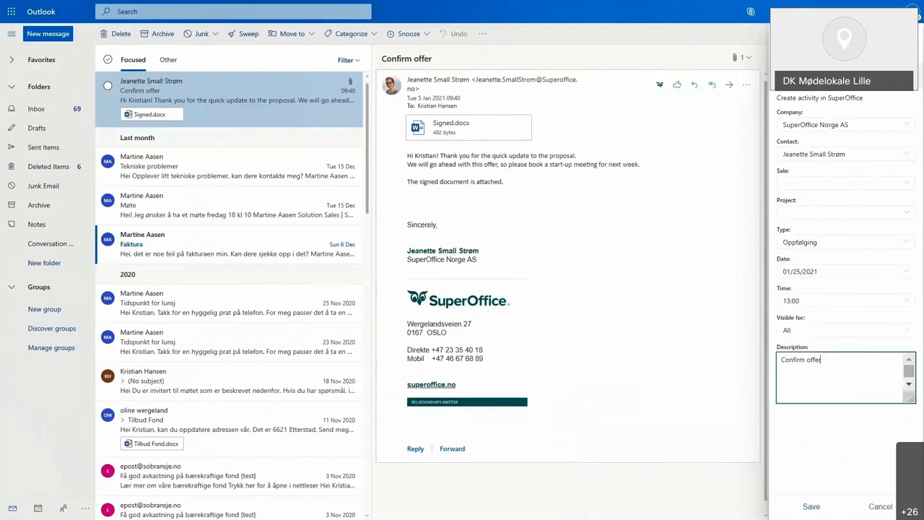
key("ctrl+a")
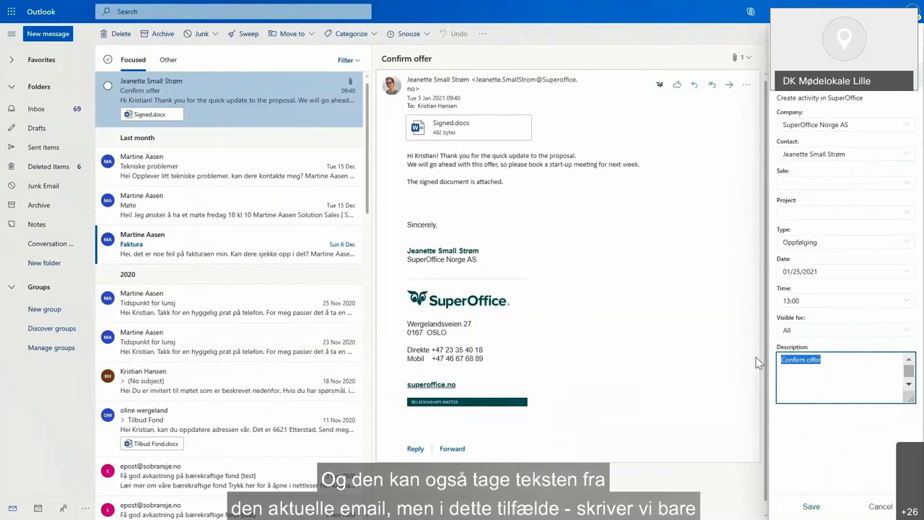